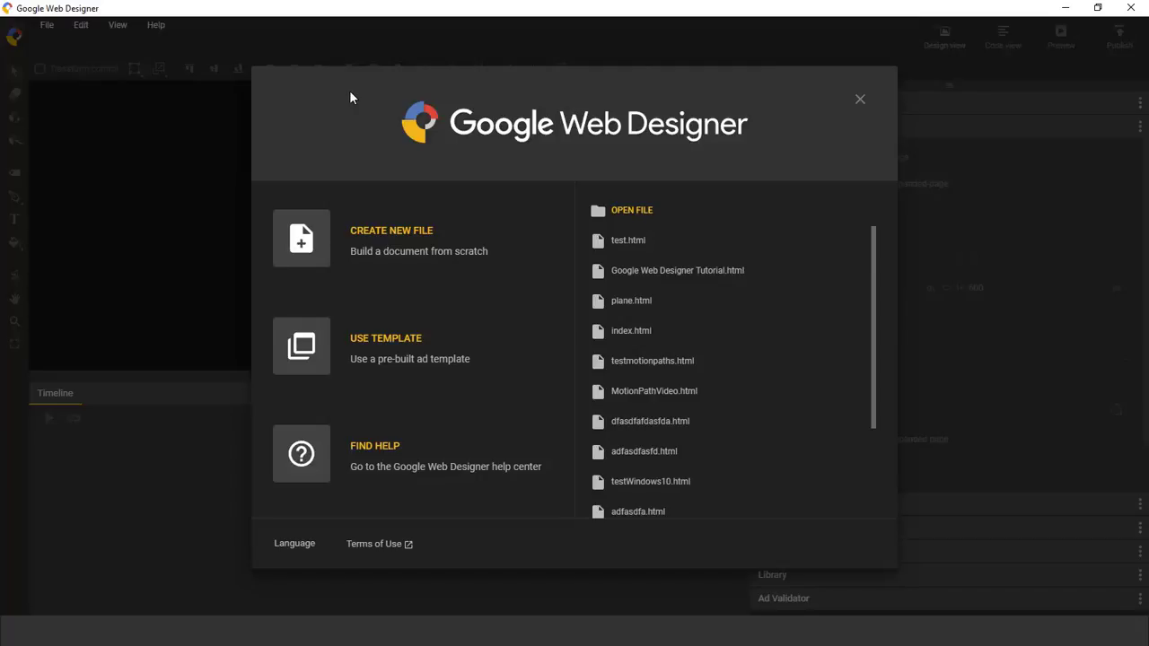
# Open the template gallery and show its sort choices: Most used, Recently used, Recently added
pyautogui.click(375, 351)
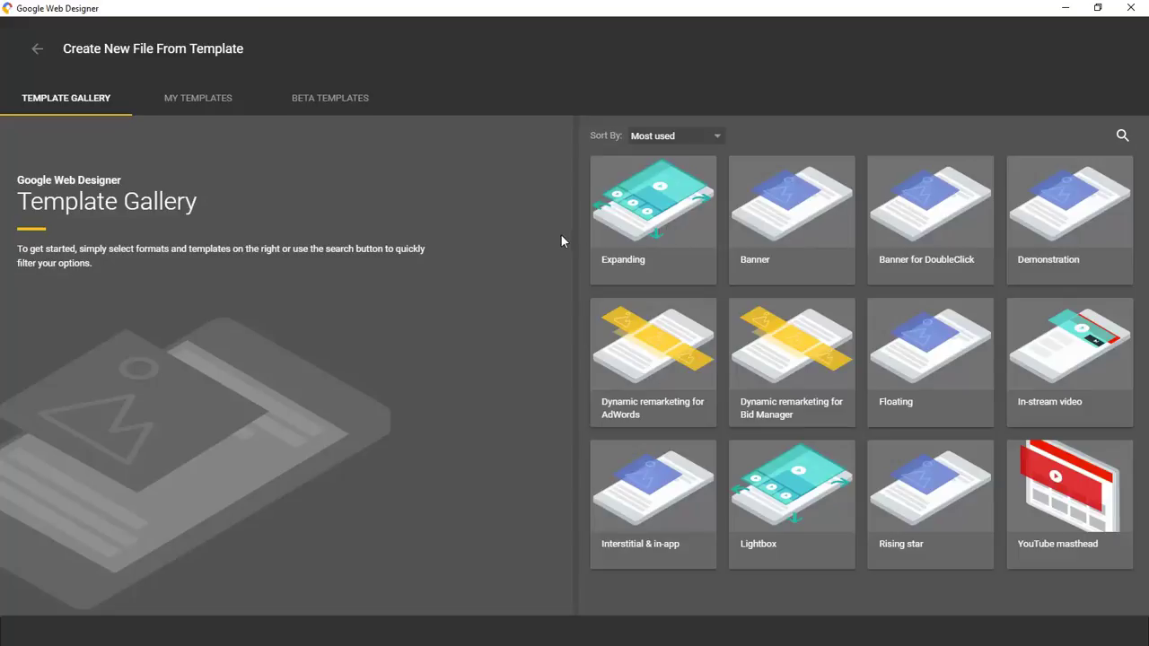
pyautogui.click(691, 137)
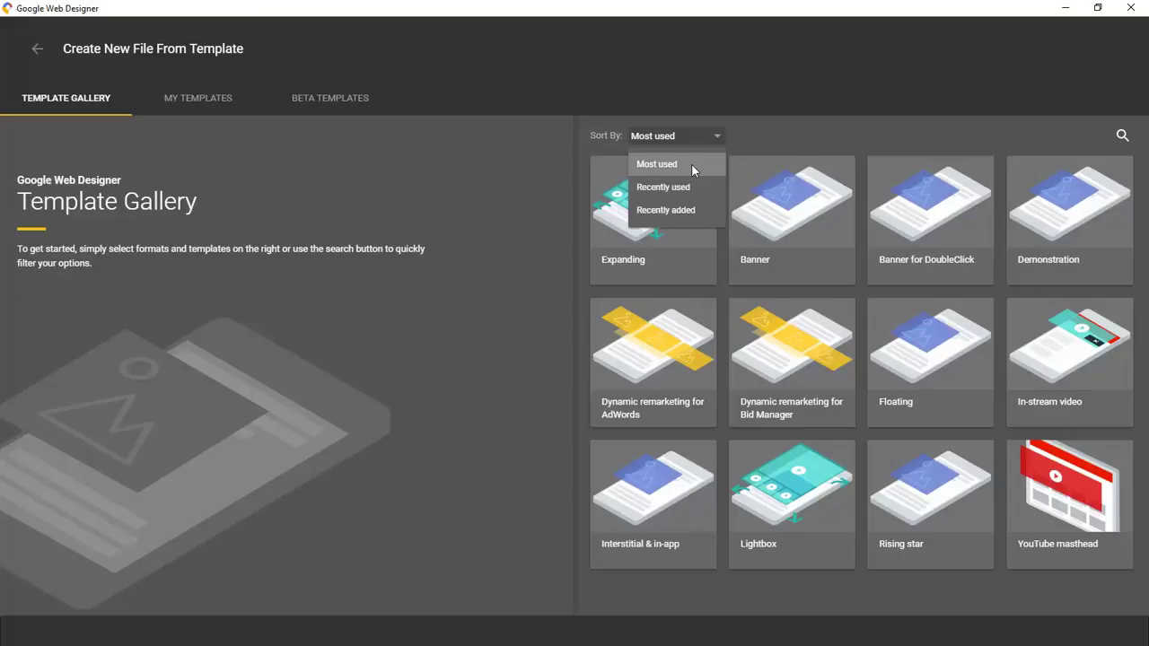
# Show the Demonstration template's details (7 layouts, 16 sizes) and close the Sort By list
pyautogui.click(1041, 210)
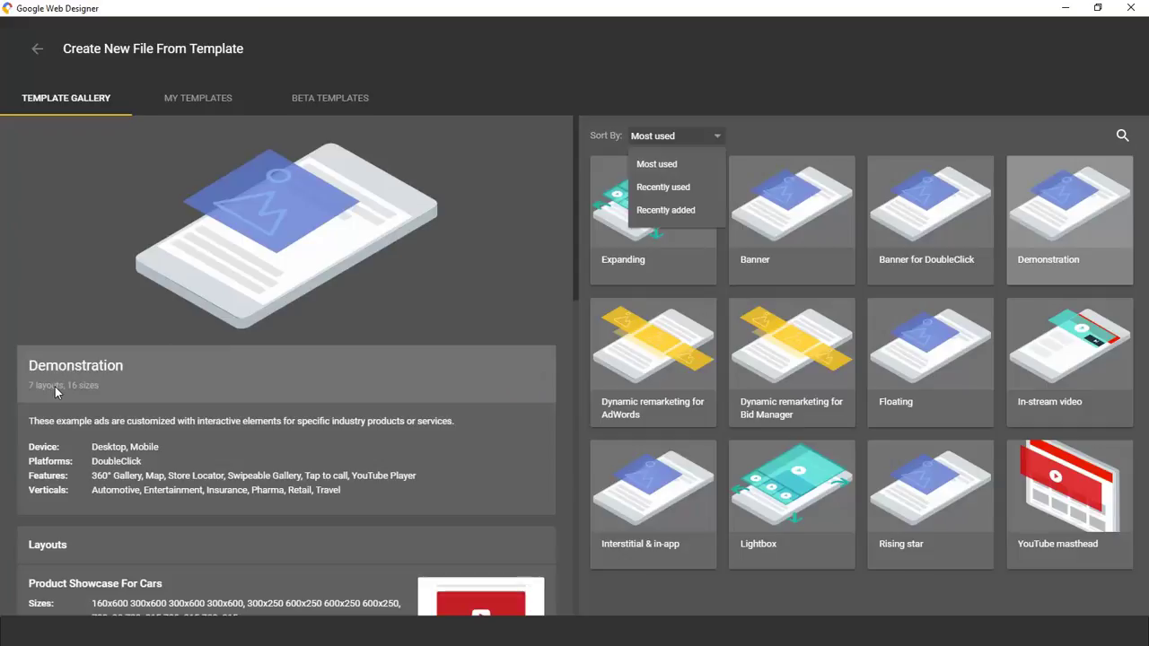
pyautogui.click(149, 388)
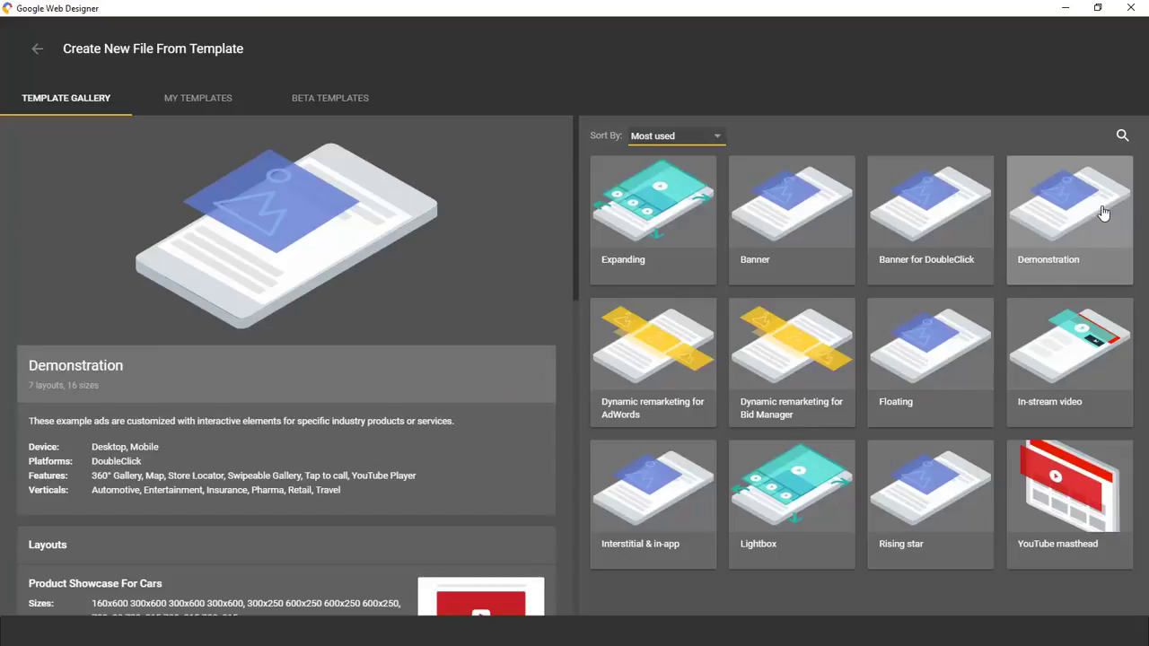
# Filter templates by the Expandable ad type and the Desktop device
pyautogui.click(1122, 136)
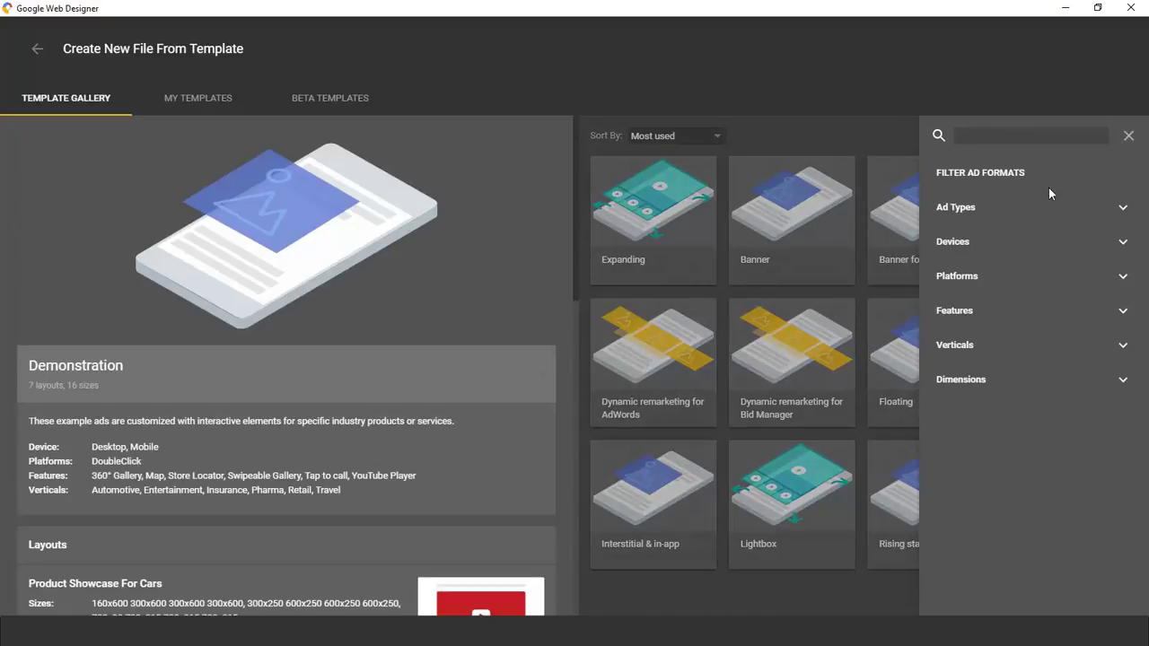
pyautogui.click(965, 212)
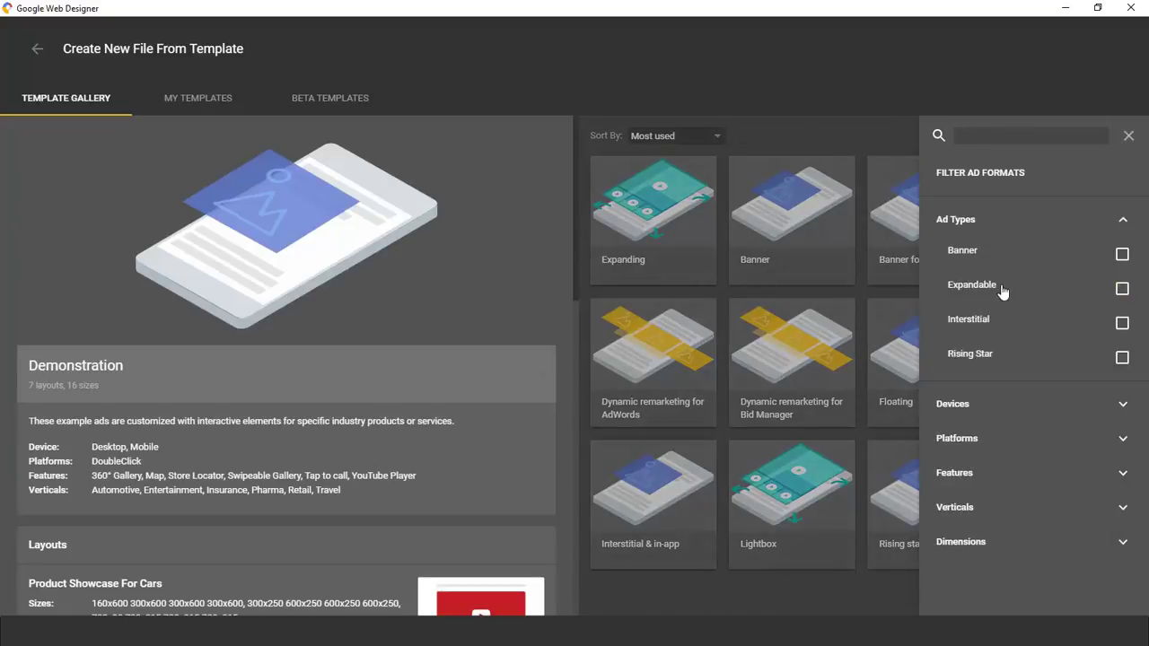
pyautogui.click(1000, 287)
pyautogui.click(969, 402)
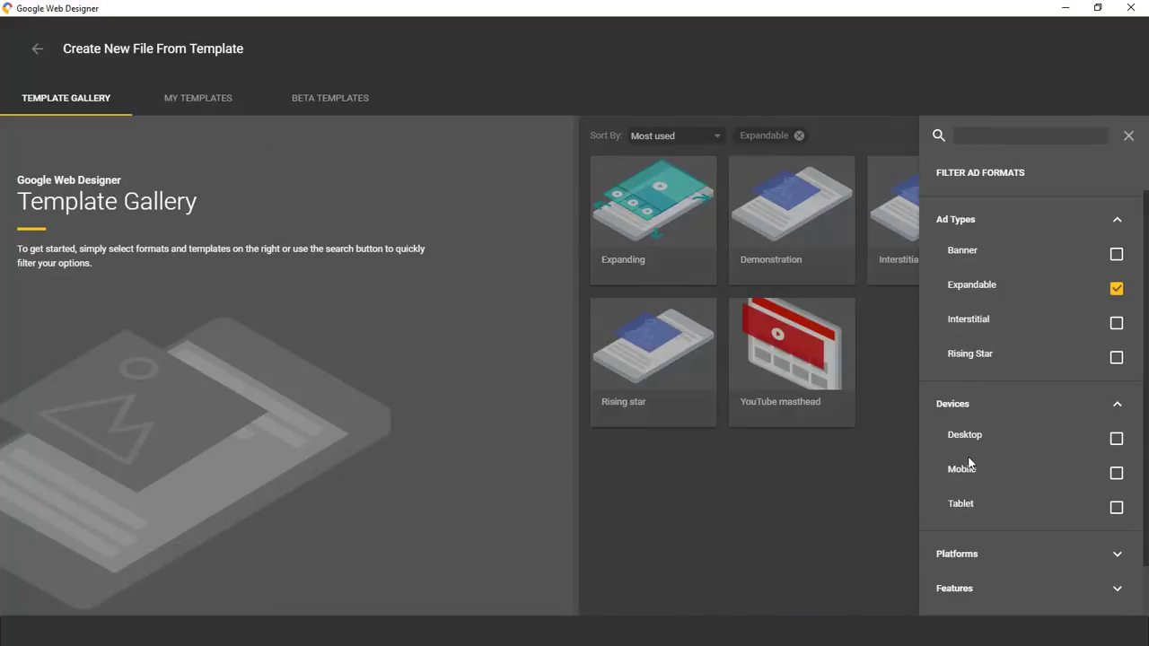
pyautogui.click(1002, 444)
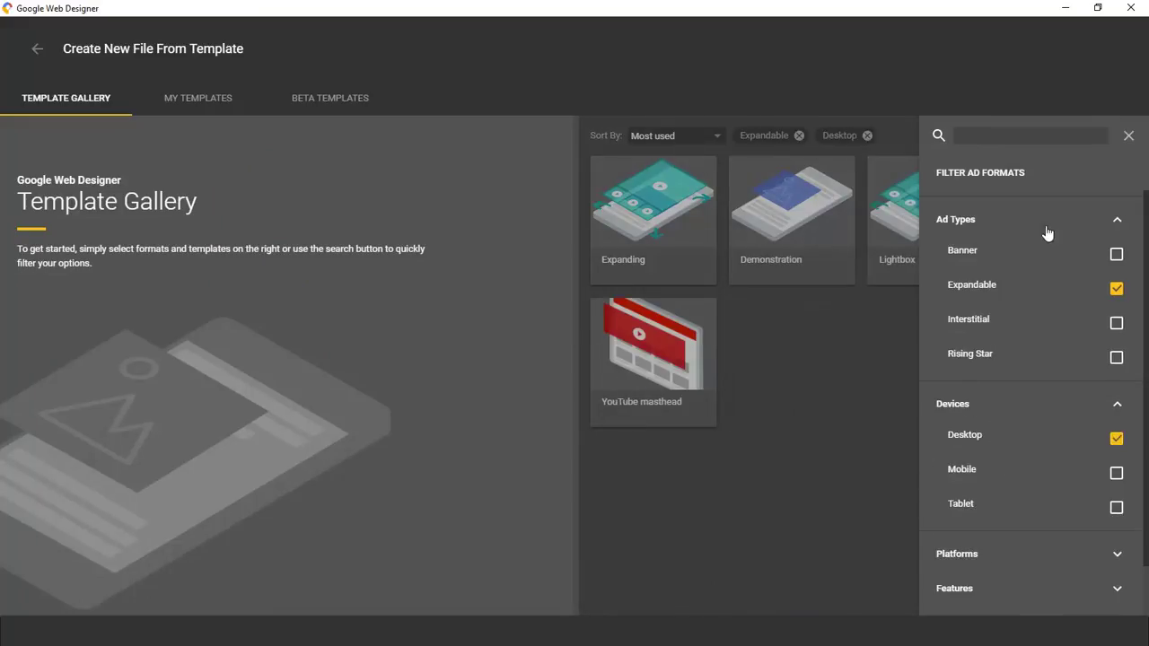
# Add YouTube Player and 320x480 size filters, then close the filter panel
pyautogui.click(1056, 135)
pyautogui.write('you')
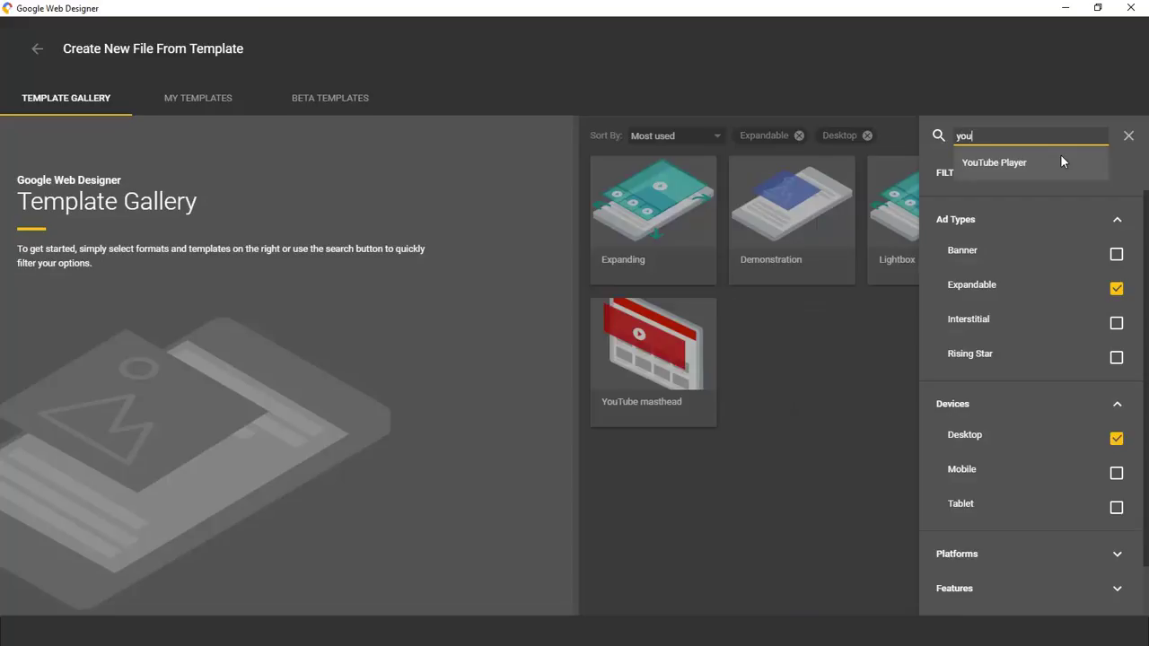
pyautogui.click(1037, 163)
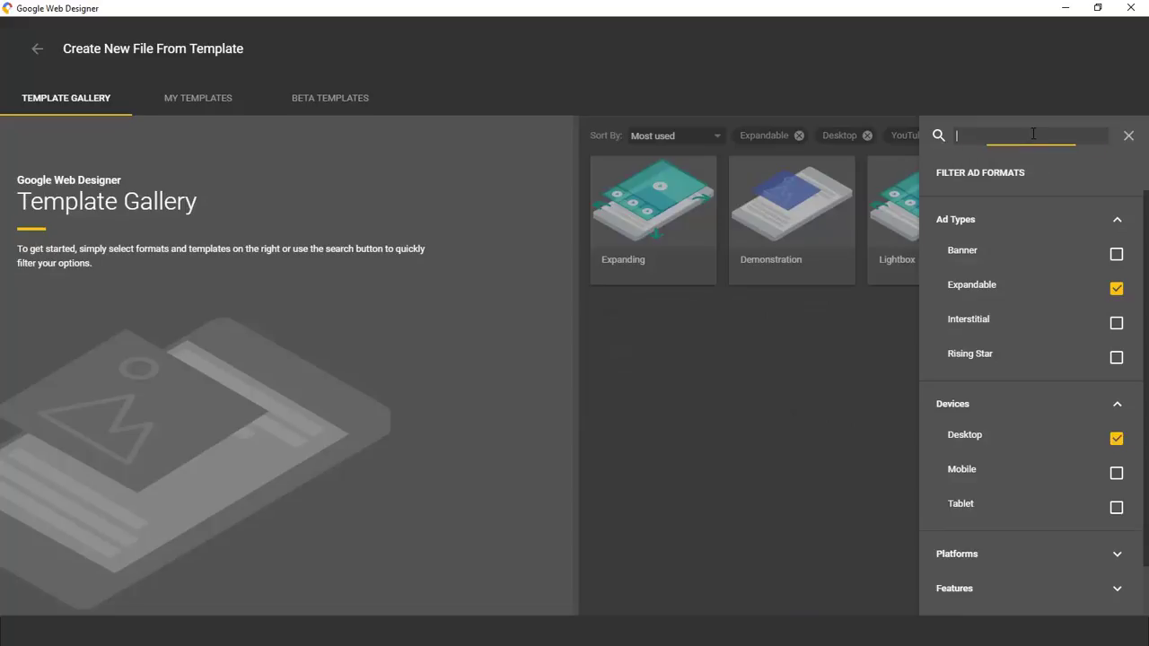
pyautogui.write('32')
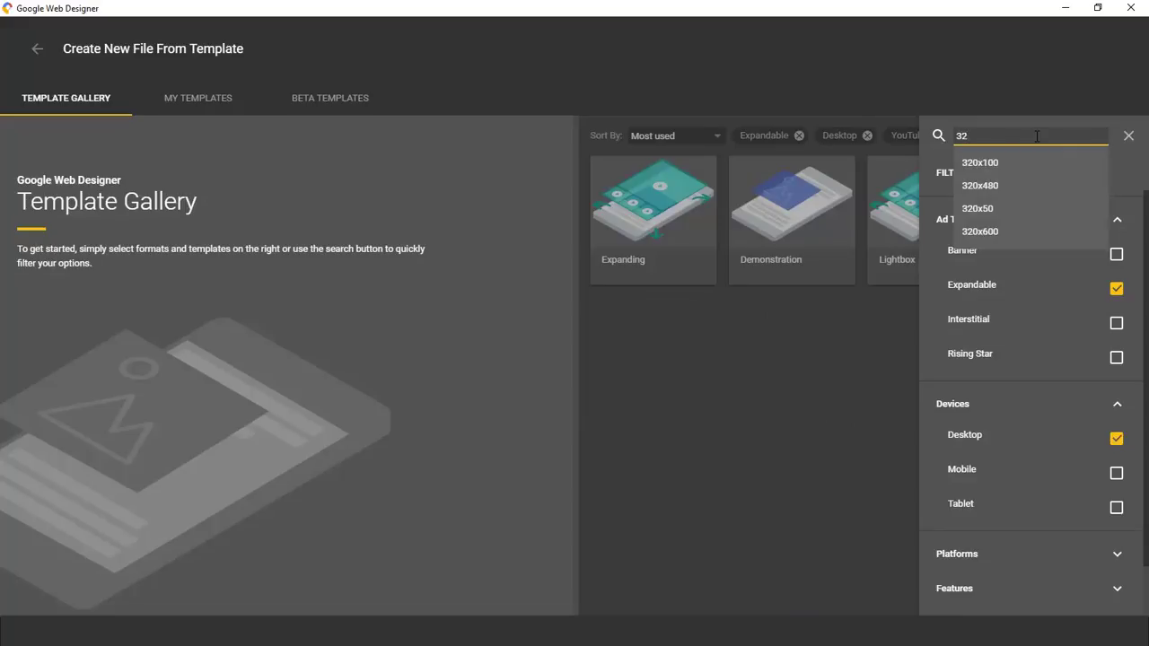
pyautogui.click(1026, 189)
pyautogui.click(1125, 137)
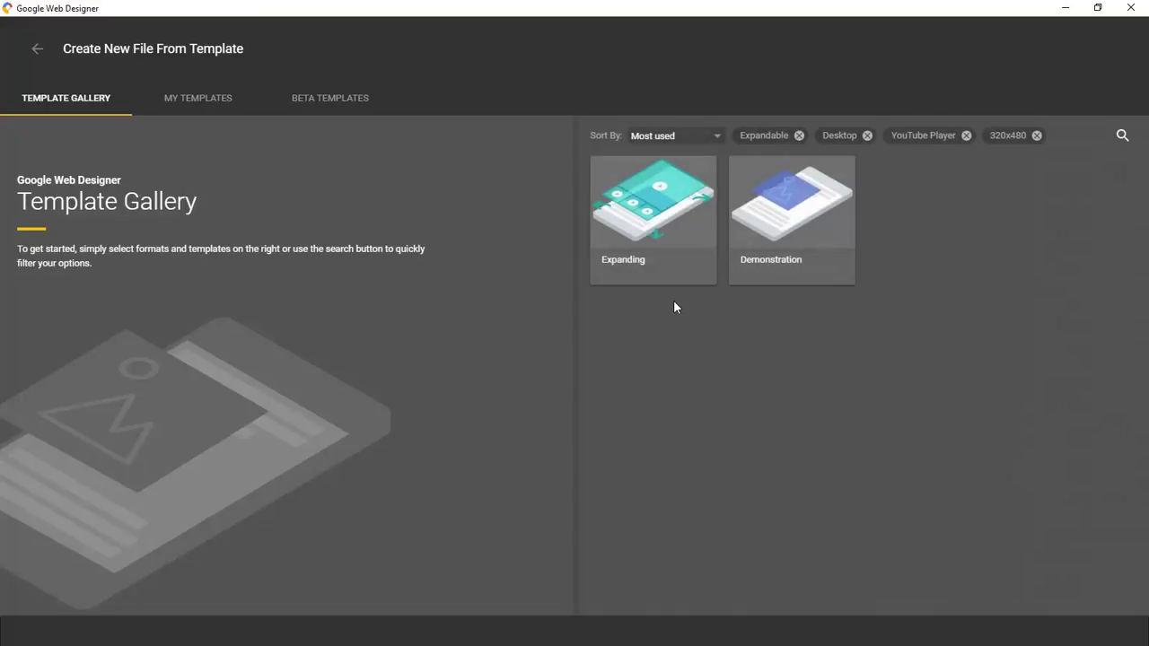
# From the Expanding template, preview Expanding Multi Video at 300x250 320x480 in Chrome
pyautogui.click(678, 259)
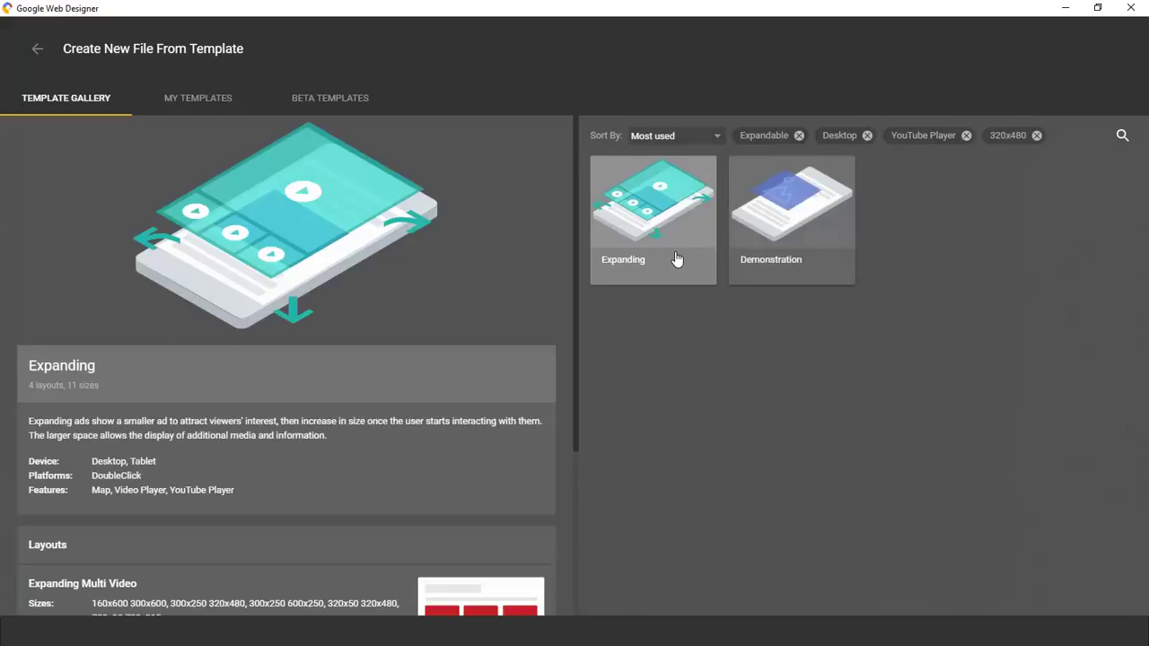
pyautogui.scroll(-3, 352, 337)
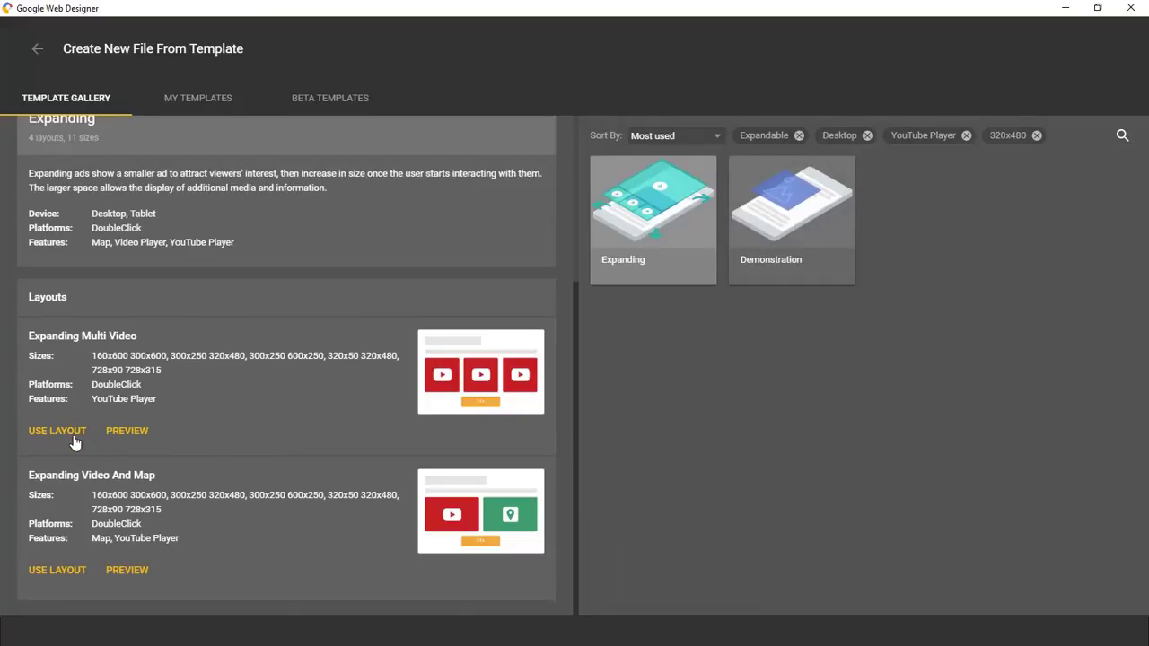
pyautogui.click(126, 431)
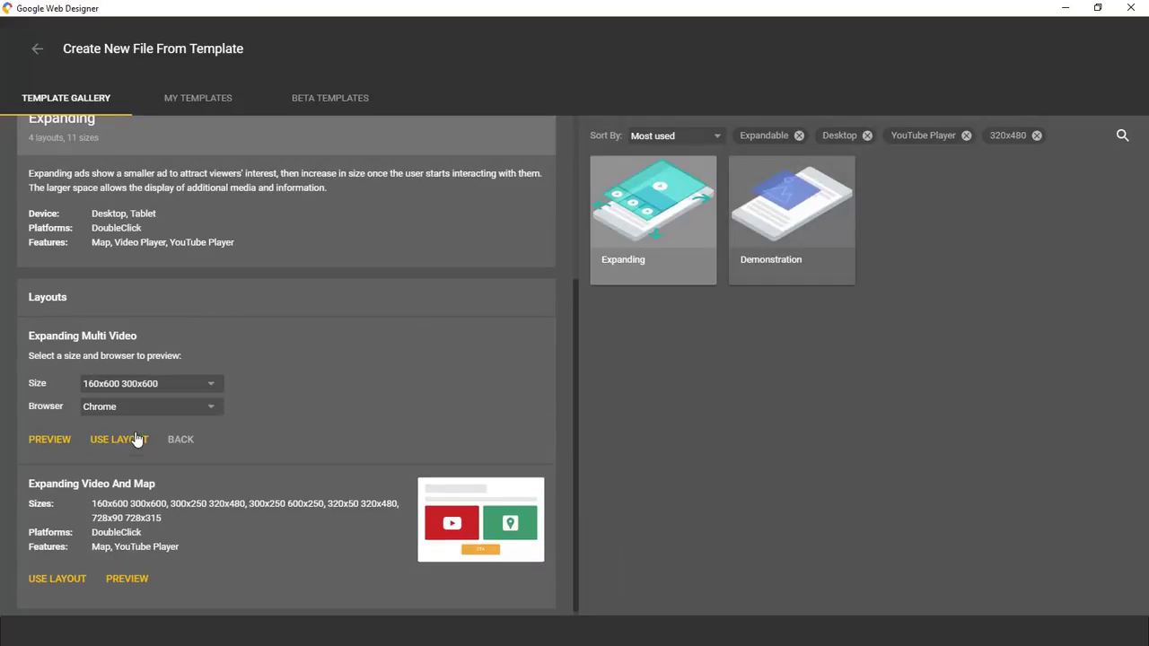
pyautogui.click(194, 384)
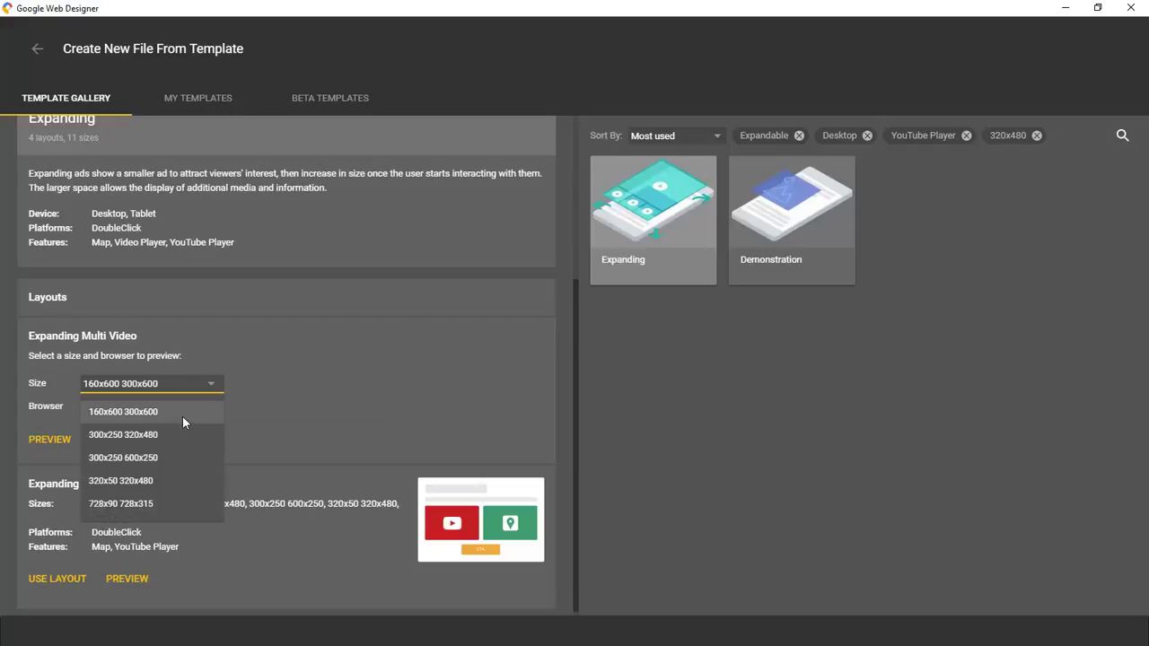
pyautogui.click(167, 435)
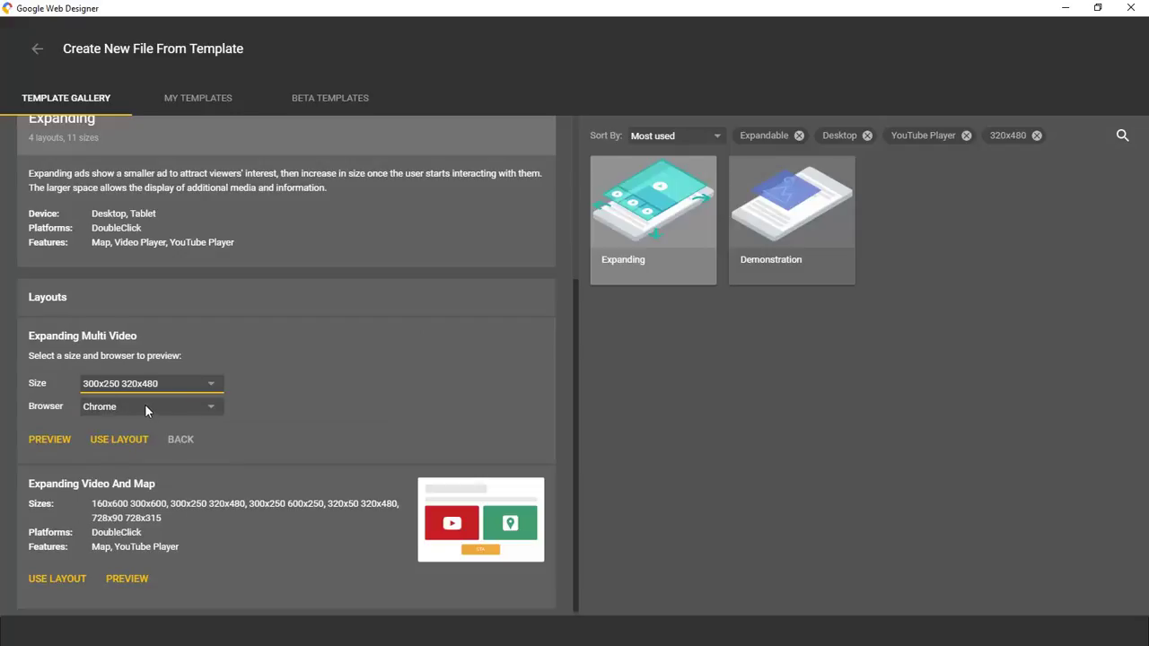
pyautogui.click(61, 441)
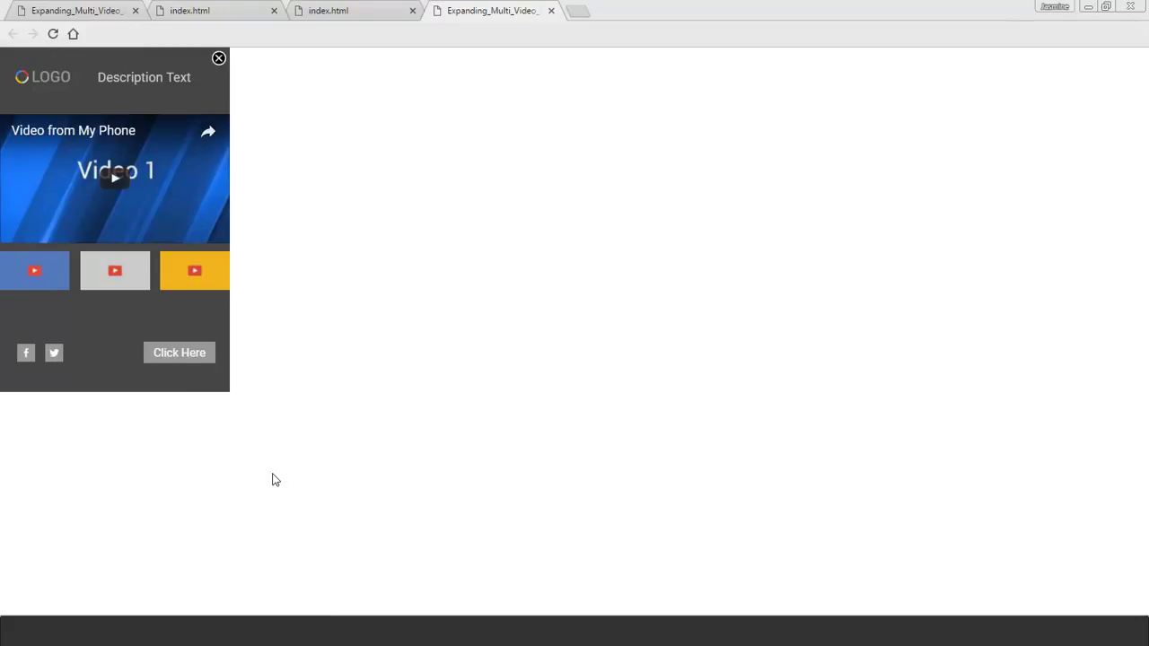
pyautogui.moveTo(227, 631)
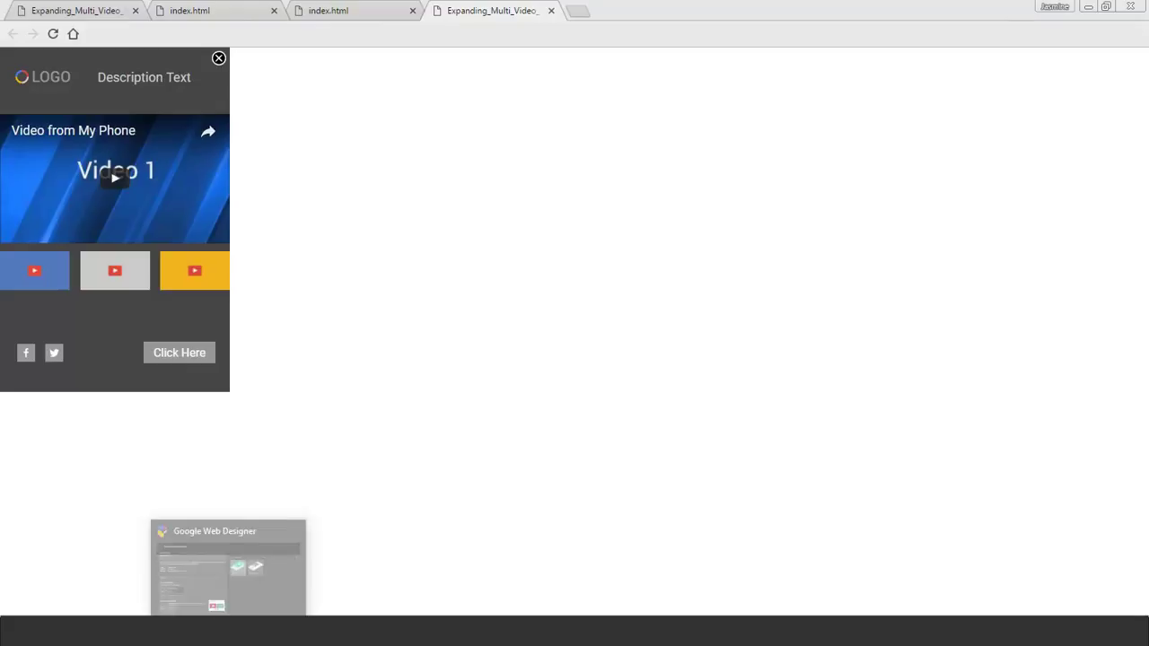
# Go back from the Chrome preview to Google Web Designer
pyautogui.click(228, 632)
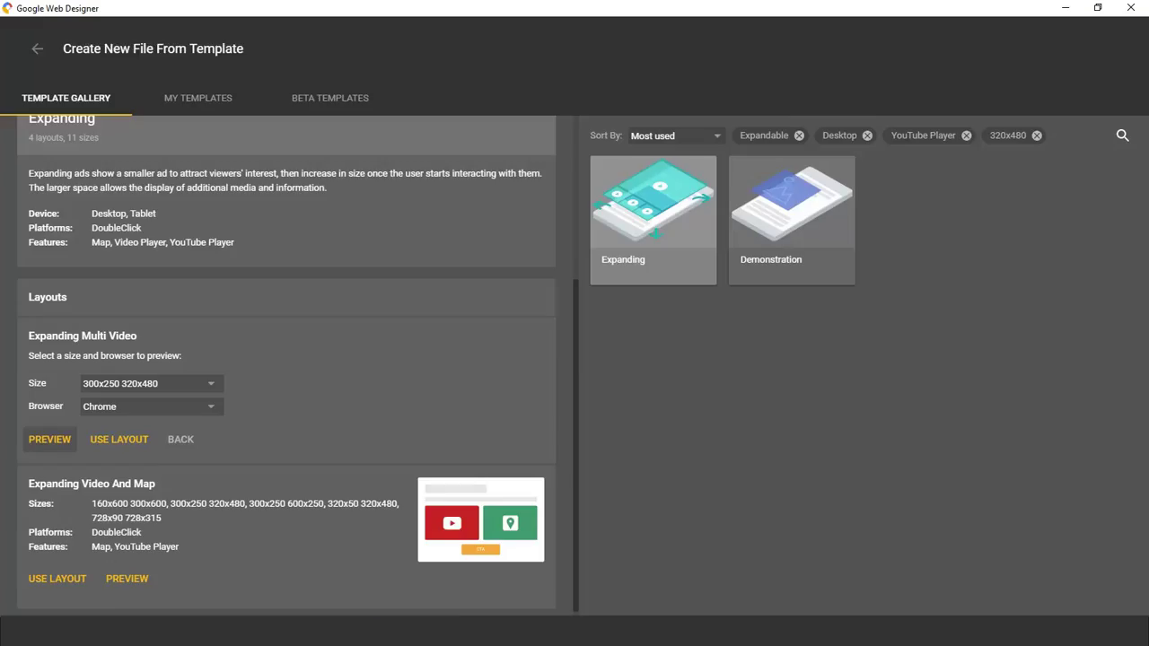
# Start a new Expanding Multi Video file named 'Google Web Designer Tutorial creative'
pyautogui.click(134, 432)
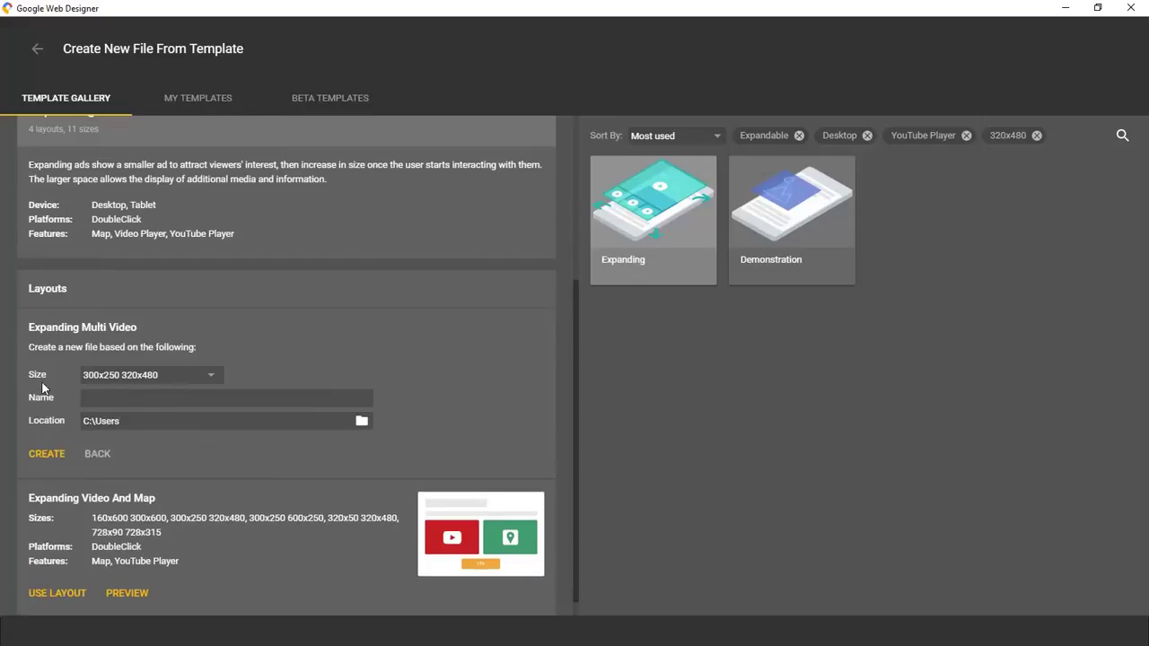
pyautogui.click(128, 401)
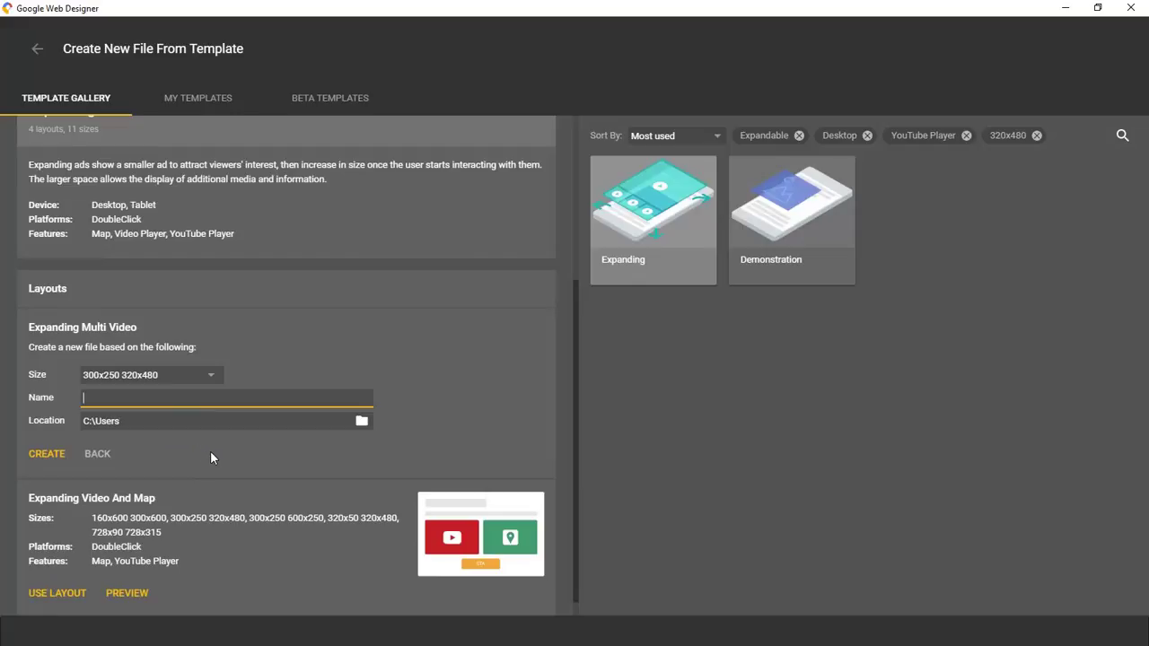
pyautogui.write('Google W')
pyautogui.write('eb Designer ')
pyautogui.write('Tutorial ')
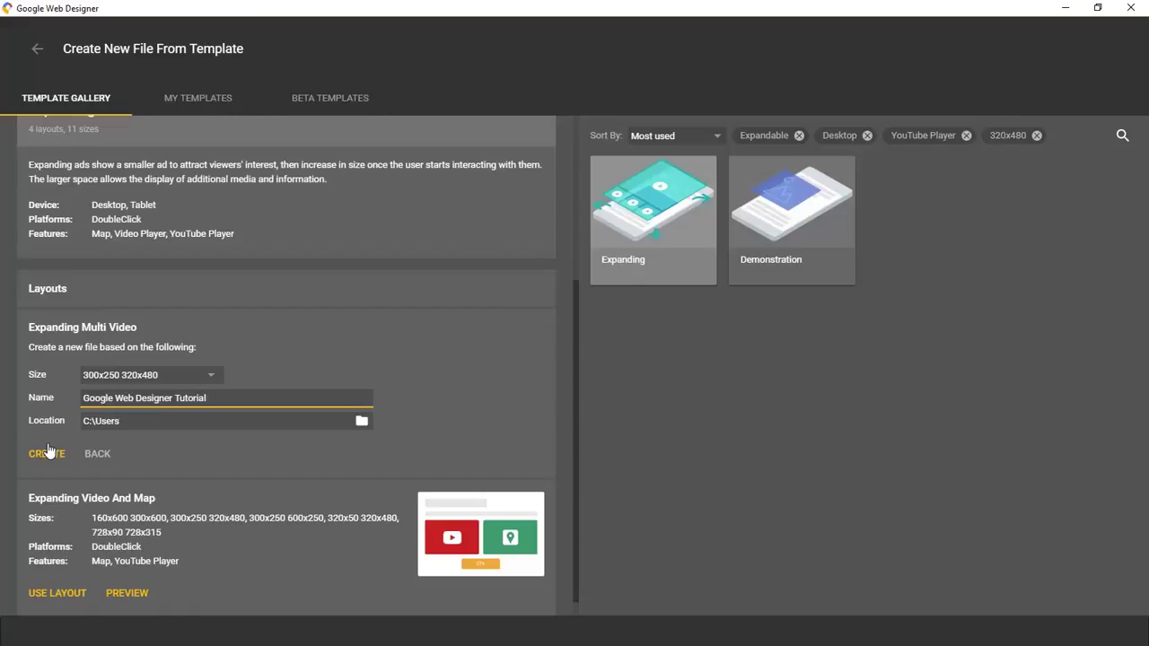
pyautogui.write('creati')
pyautogui.write('ve')
# Create the file and switch to its Expanded page
pyautogui.click(49, 459)
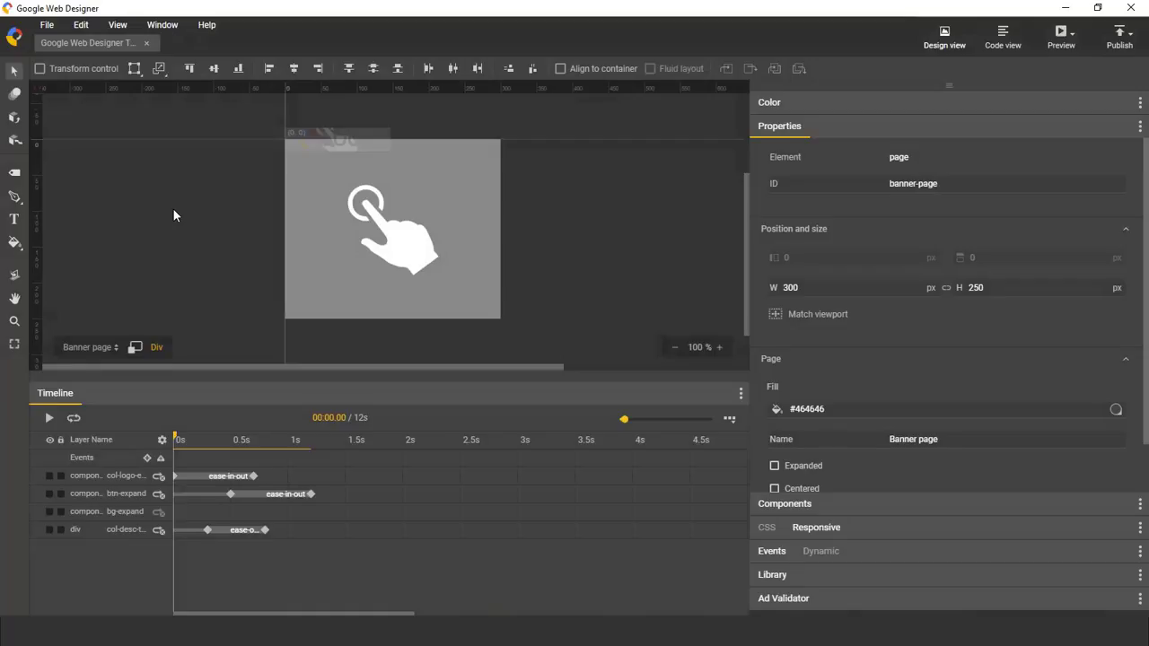
pyautogui.click(90, 347)
pyautogui.click(136, 283)
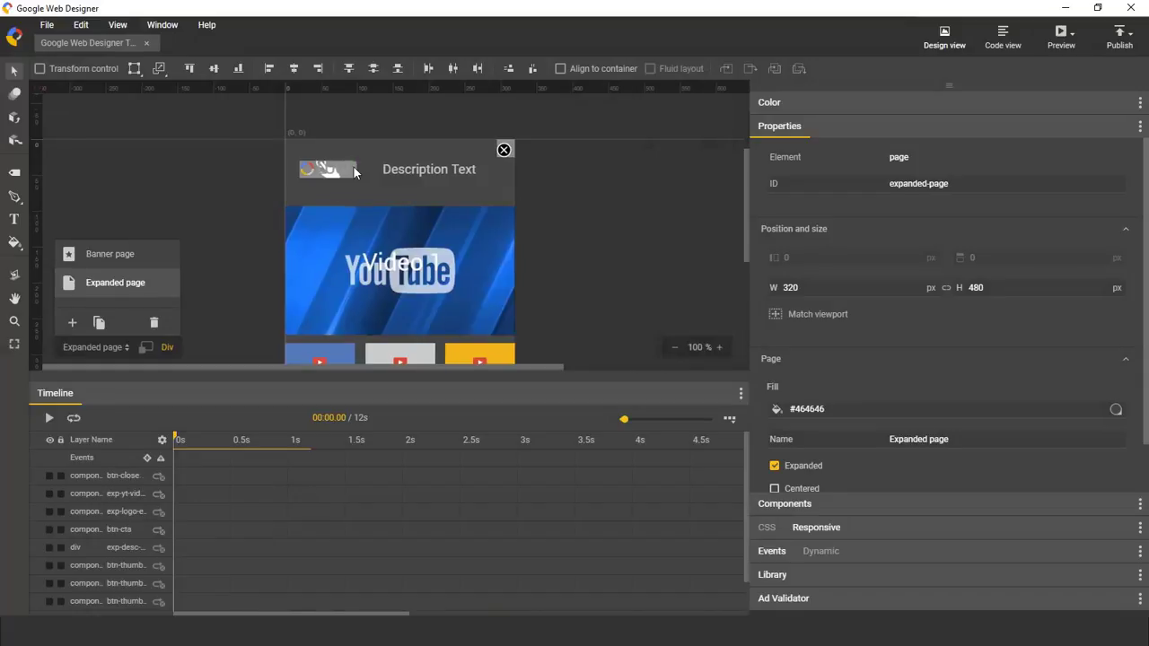
# Replace the 'Description Text' heading with 'GWD Tutorials'
pyautogui.click(13, 219)
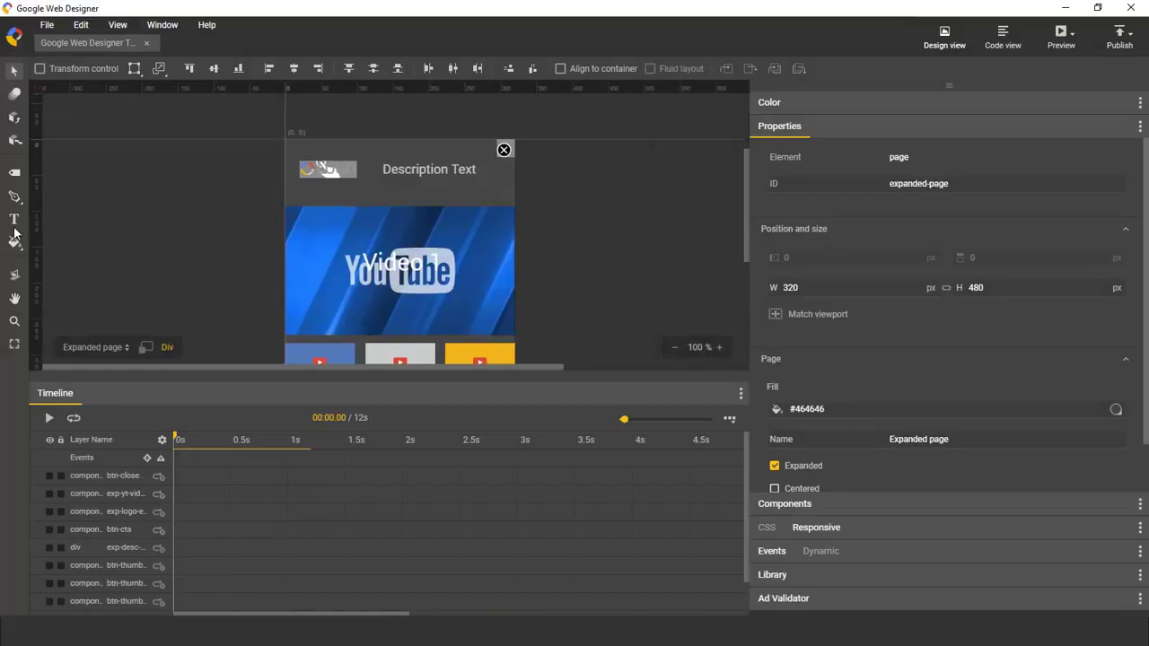
pyautogui.click(424, 173)
pyautogui.tripleClick(461, 173)
pyautogui.write('G')
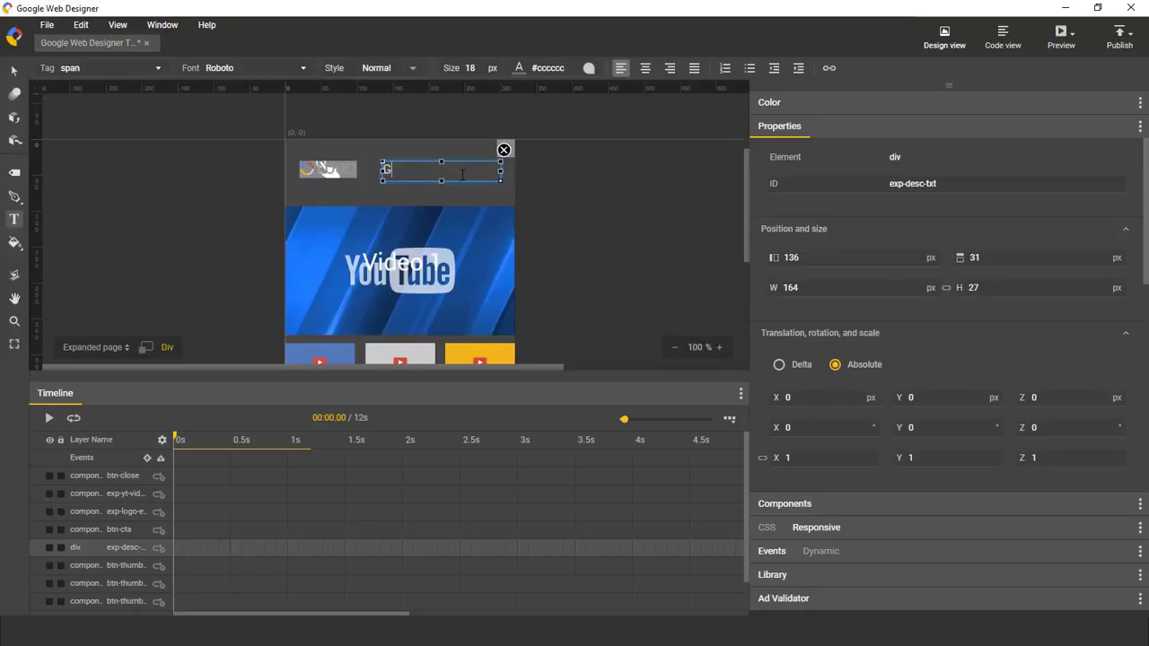
pyautogui.write('WD Tut')
pyautogui.write('orials')
pyautogui.click(13, 70)
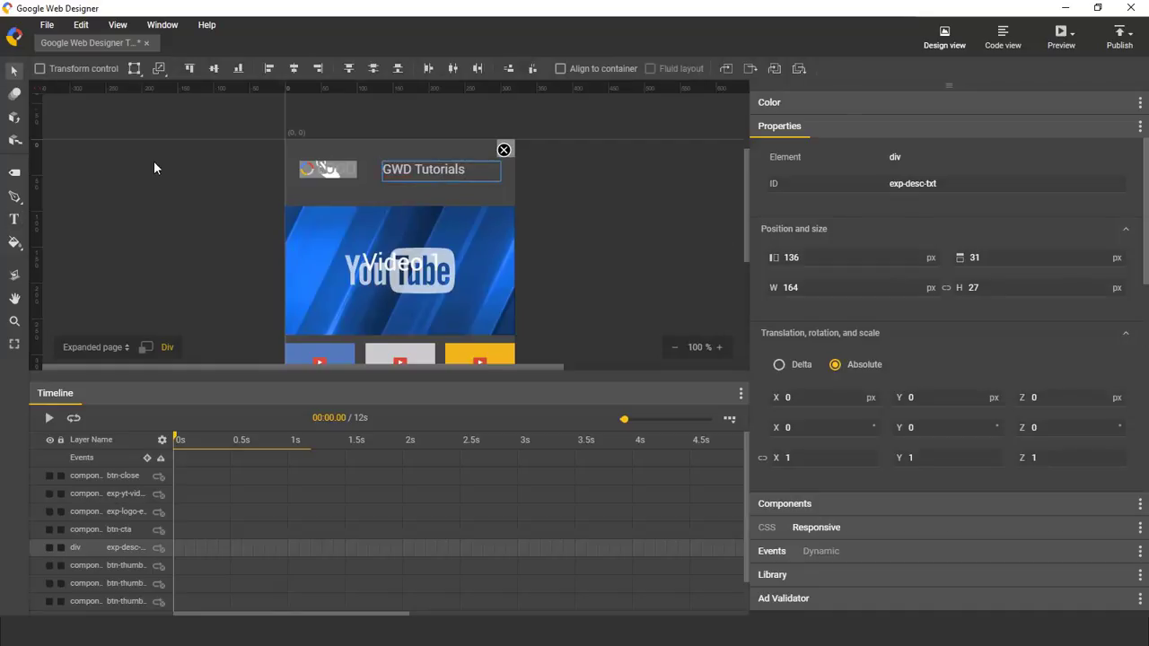
# Paste a new video URL into the YouTube component's URL property
pyautogui.click(323, 227)
pyautogui.scroll(-2, 832, 293)
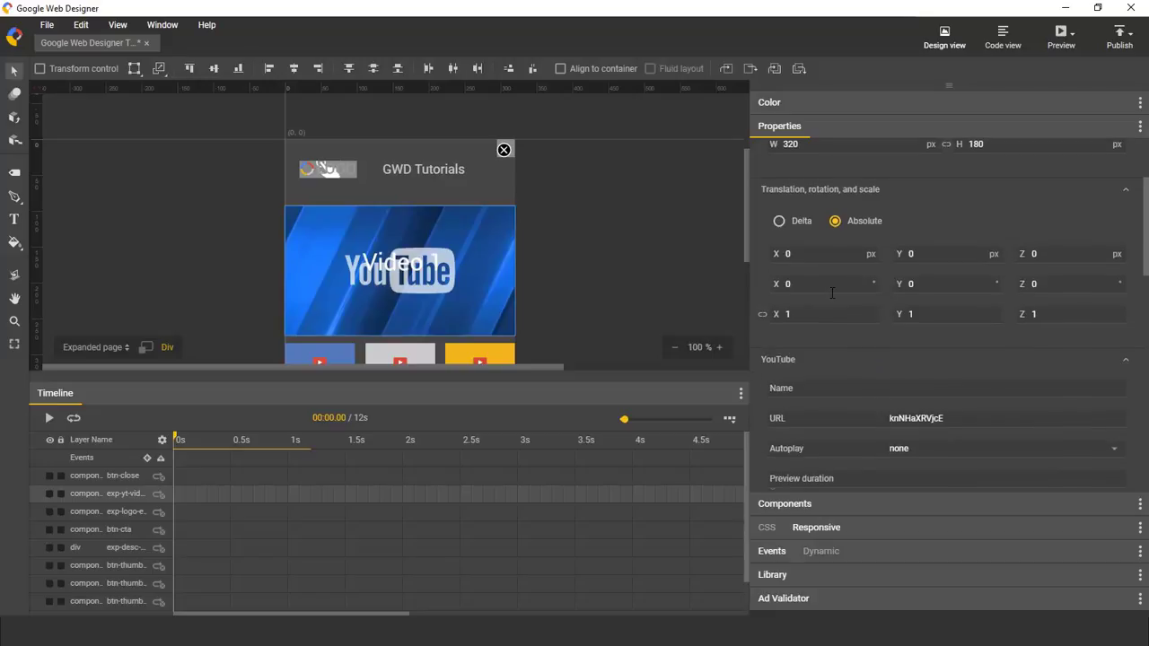
pyautogui.scroll(-3, 832, 293)
pyautogui.doubleClick(920, 271)
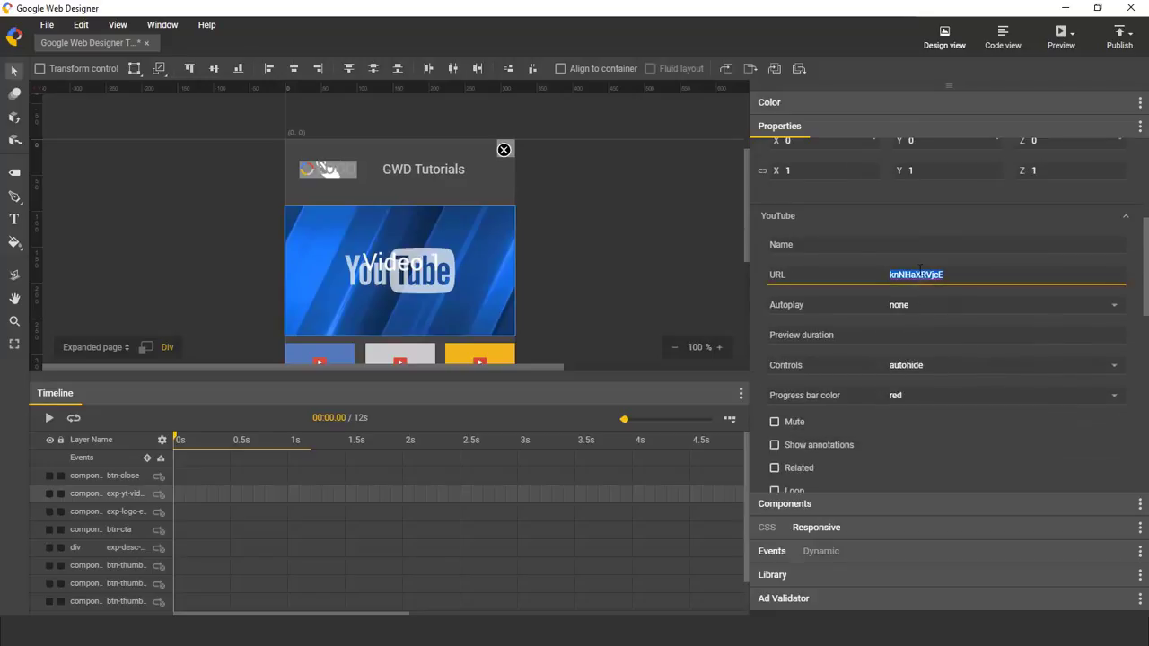
pyautogui.write('https://www.youtube.com/watch?v=VAiMjTd1p20')
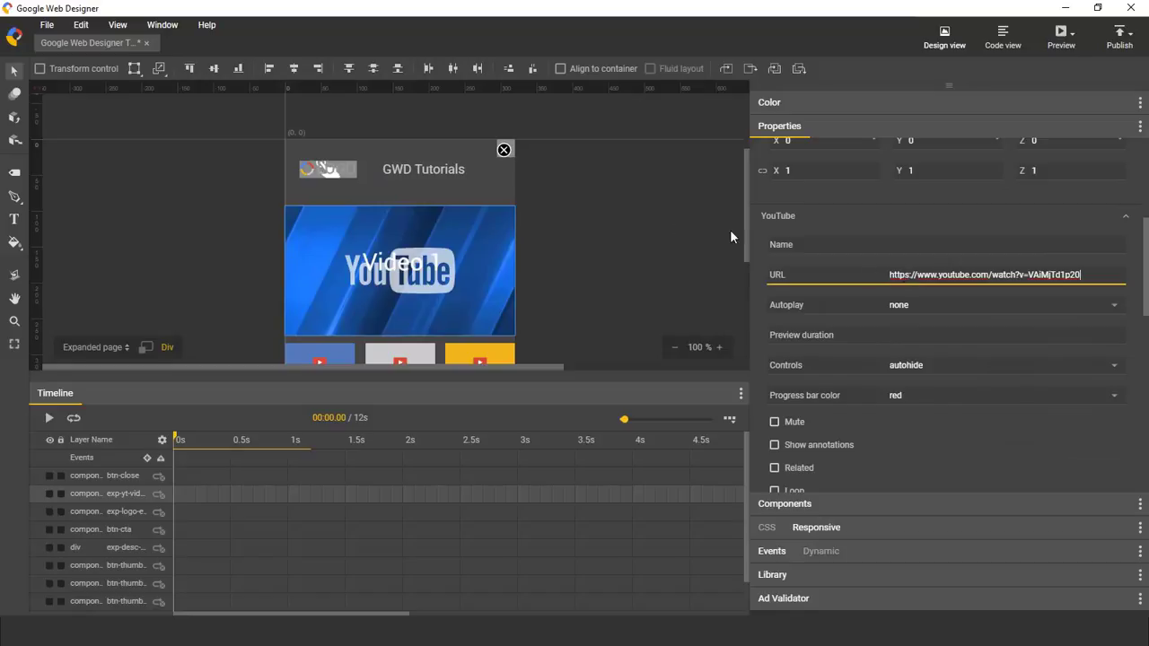
pyautogui.click(647, 216)
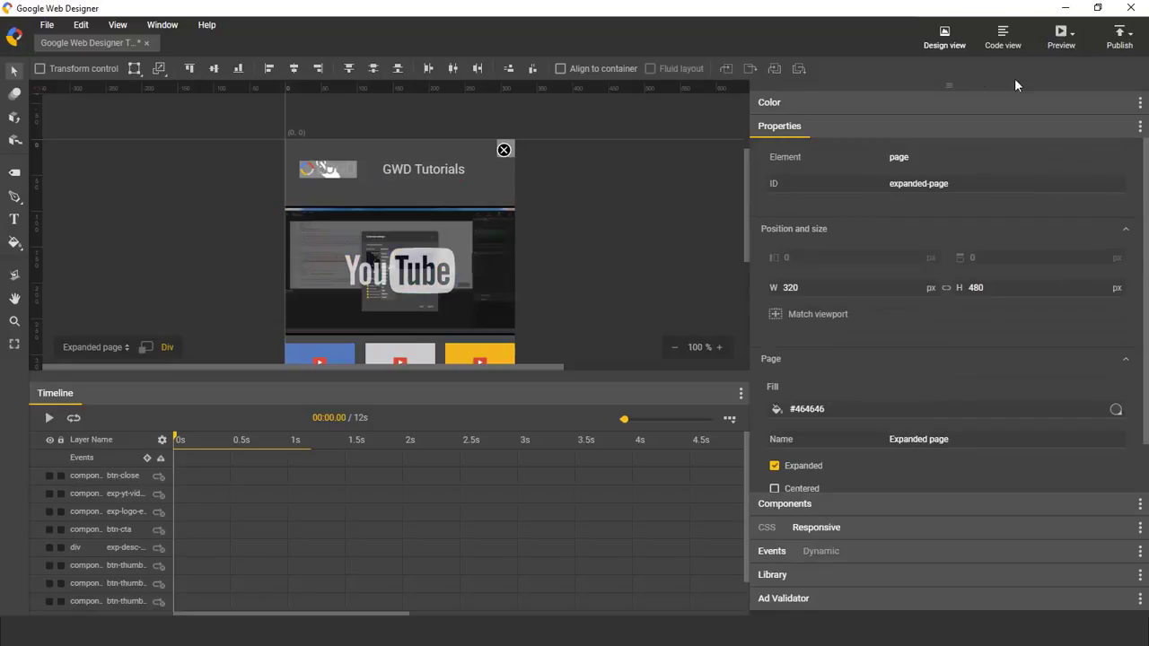
# Preview the ad in Chrome and expand the banner to check the heading and video
pyautogui.click(1059, 40)
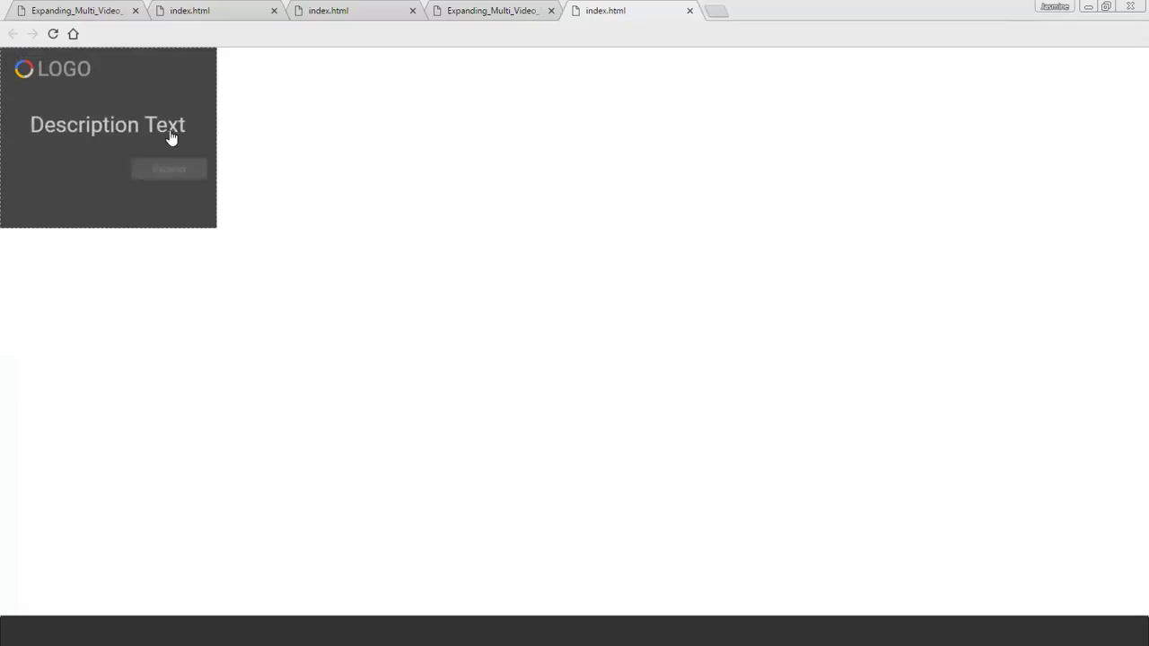
pyautogui.click(162, 202)
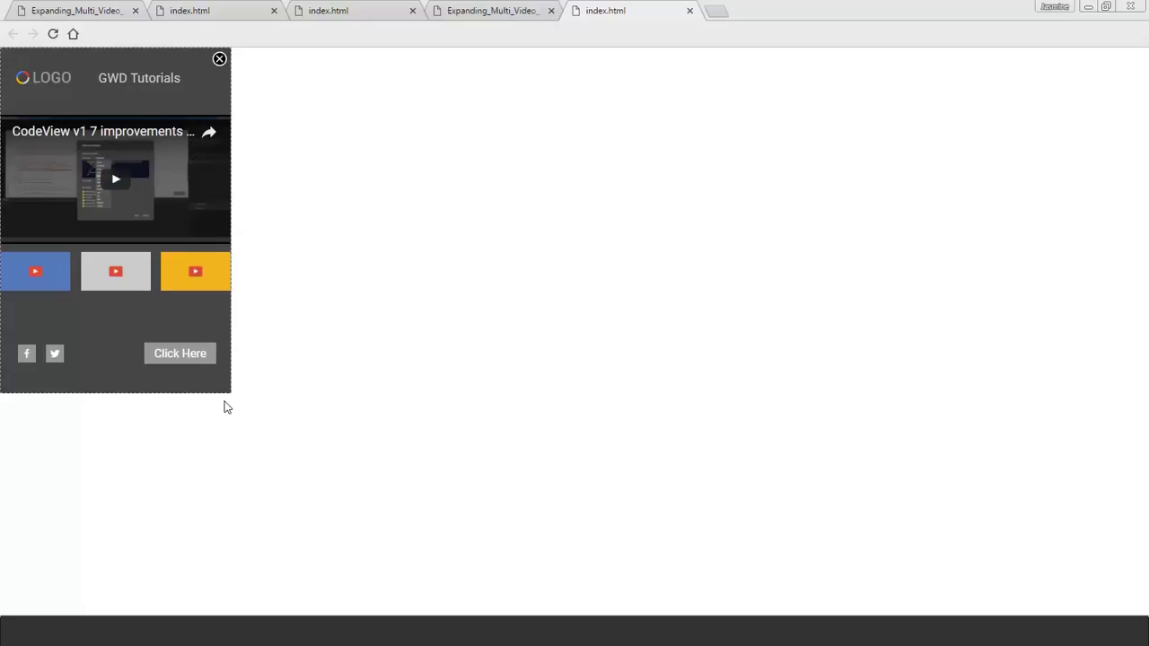
# Return to Google Web Designer and save the document
pyautogui.moveTo(229, 628)
pyautogui.click(229, 612)
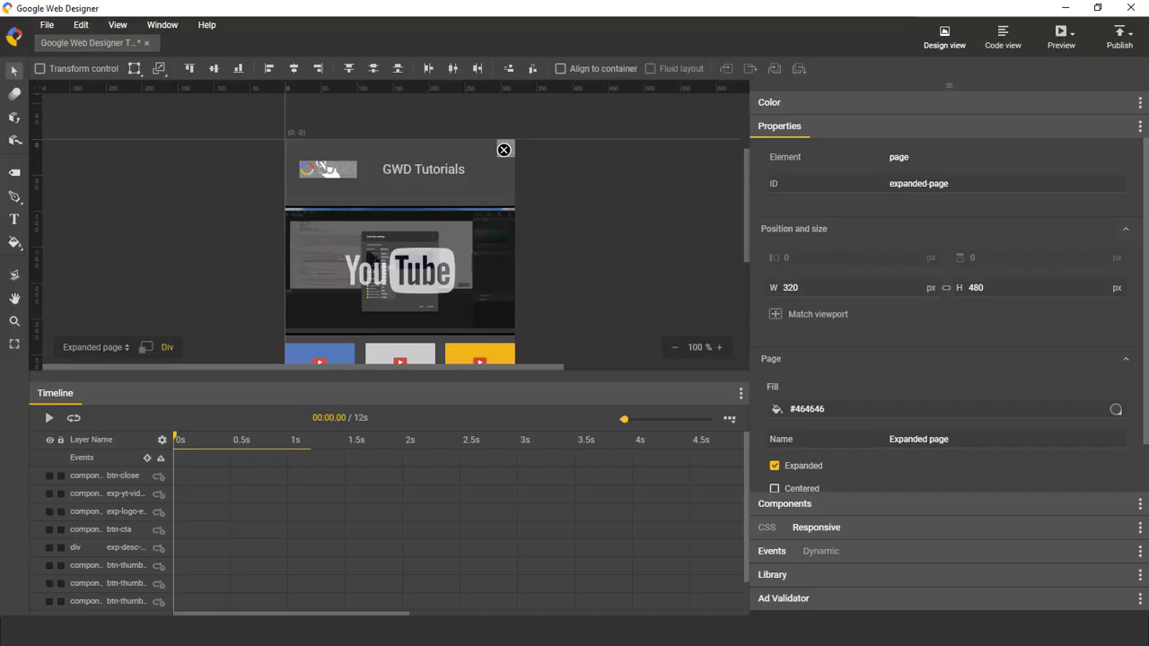
pyautogui.click(49, 28)
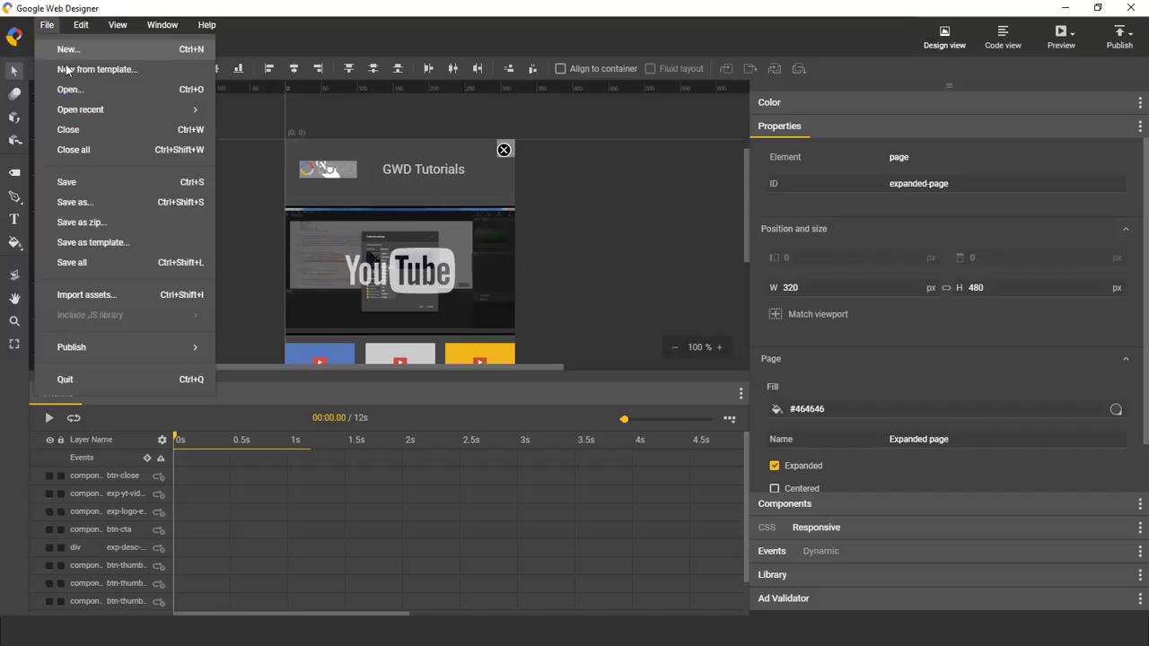
pyautogui.click(105, 175)
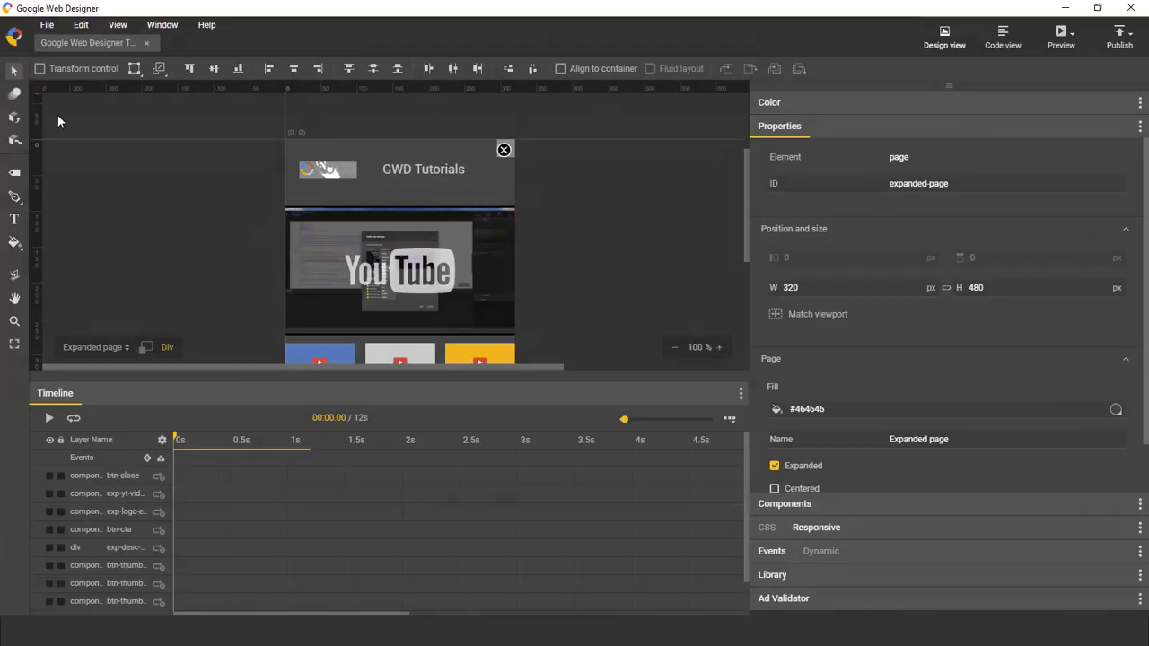
# Save as template 'GWD Tutorial Template', tagged Expandable, Desktop and YouTube Player
pyautogui.click(47, 26)
pyautogui.click(133, 244)
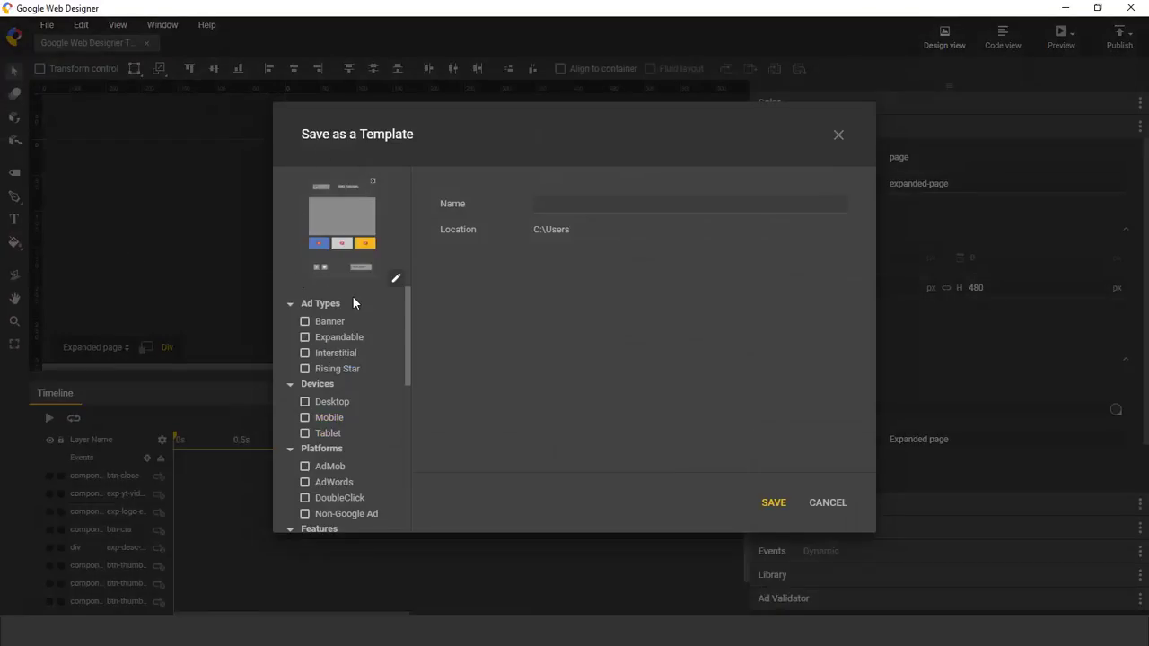
pyautogui.click(328, 341)
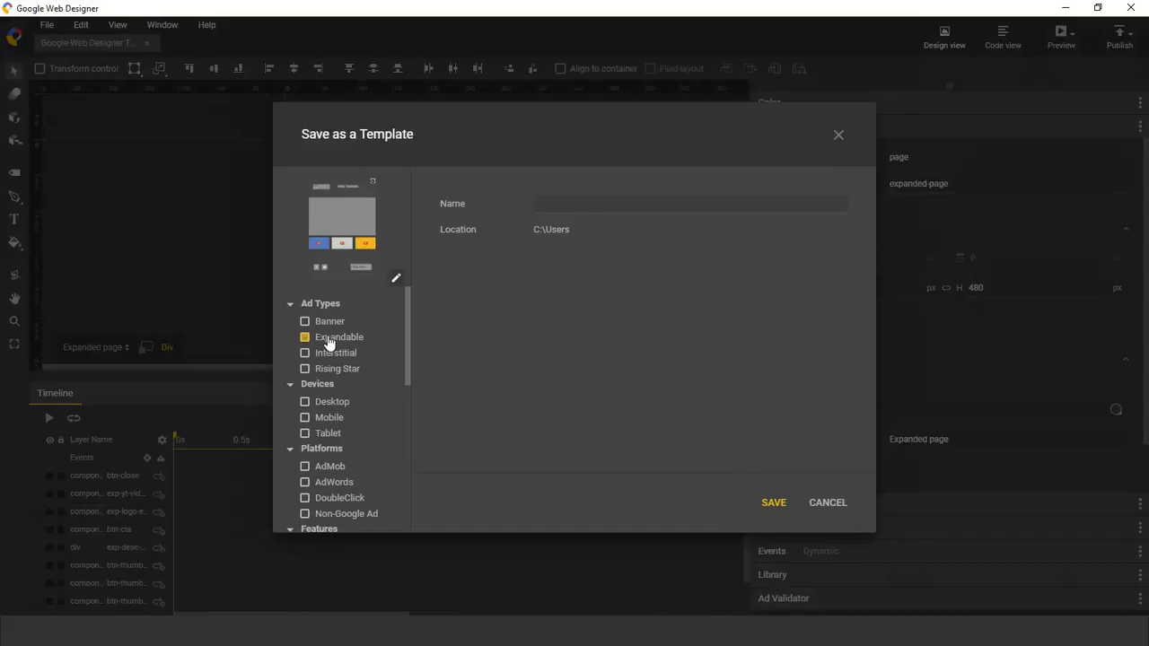
pyautogui.click(348, 402)
pyautogui.scroll(-2, 349, 422)
pyautogui.scroll(-3, 349, 430)
pyautogui.scroll(3, 378, 423)
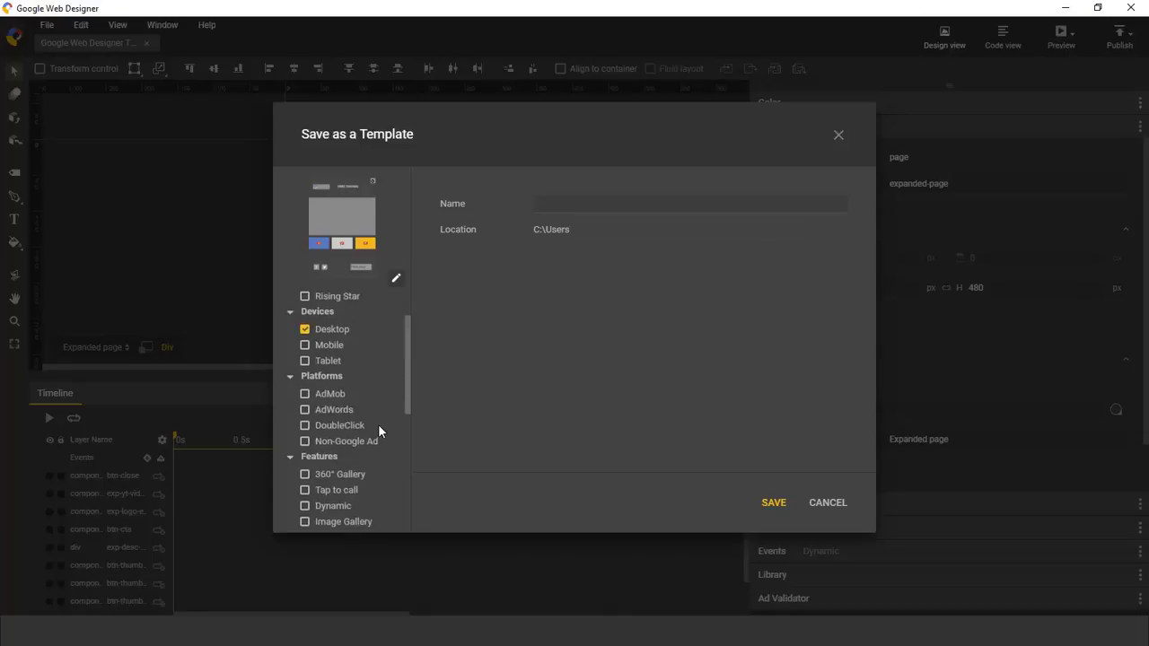
pyautogui.scroll(-3, 378, 424)
pyautogui.scroll(-4, 376, 424)
pyautogui.click(361, 378)
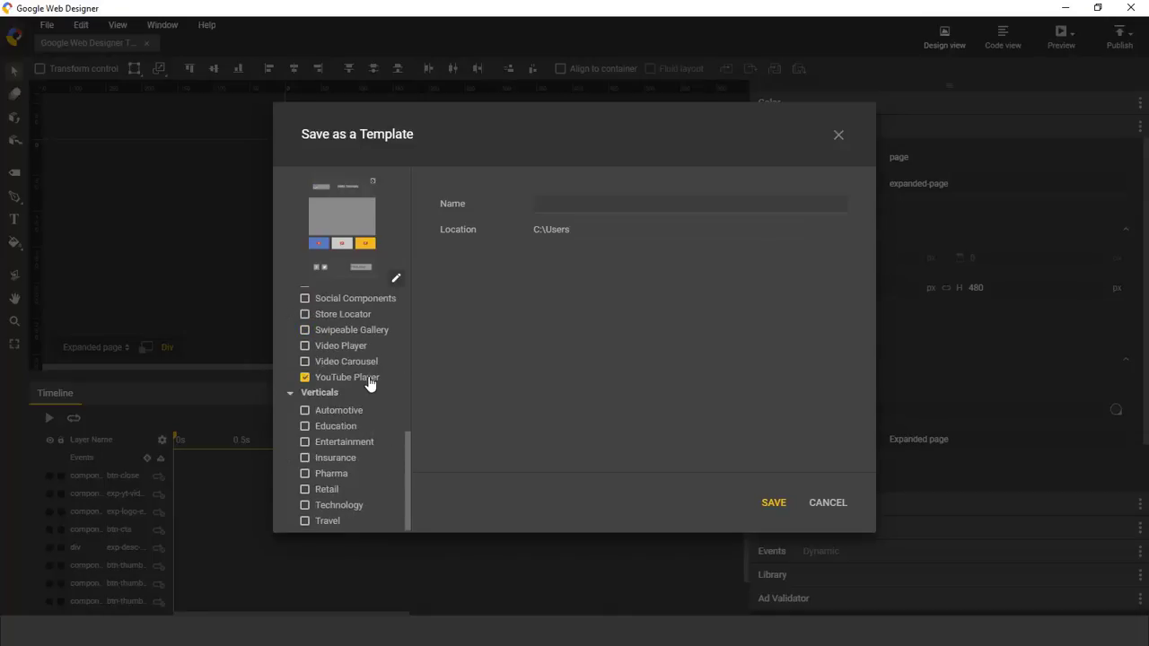
pyautogui.click(610, 208)
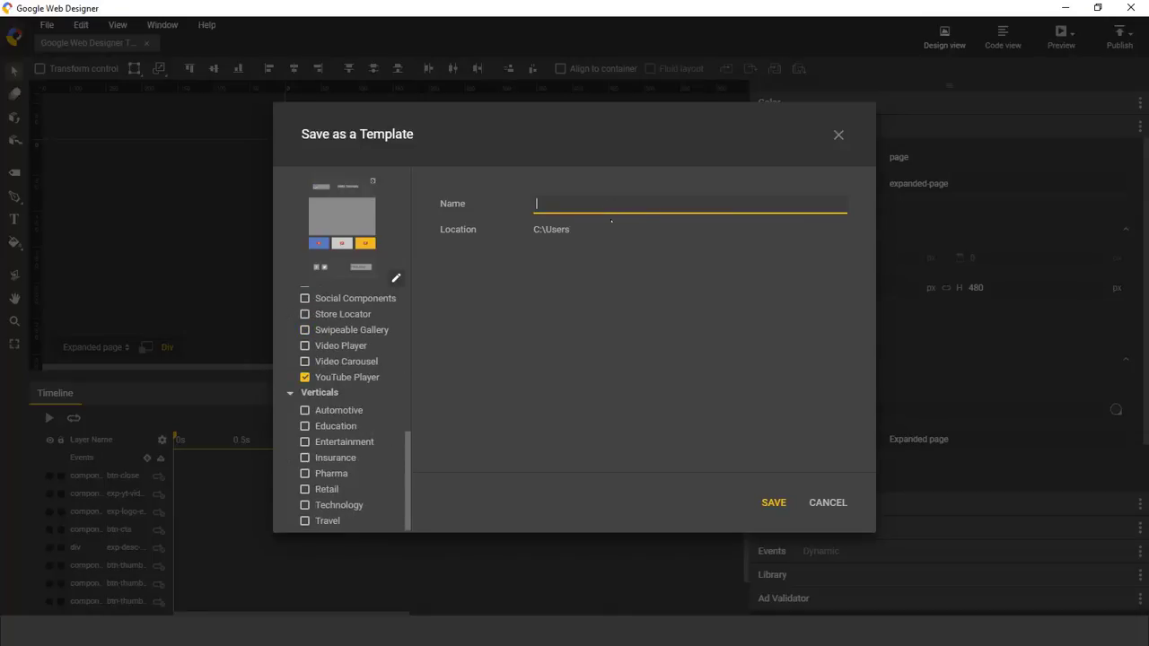
pyautogui.write('GWD Tut')
pyautogui.write('orial Template')
# Save the template, then view GWD Tutorial Template's details (Desktop, 300x250 320x480, YouTube Player) under My Templates
pyautogui.click(771, 504)
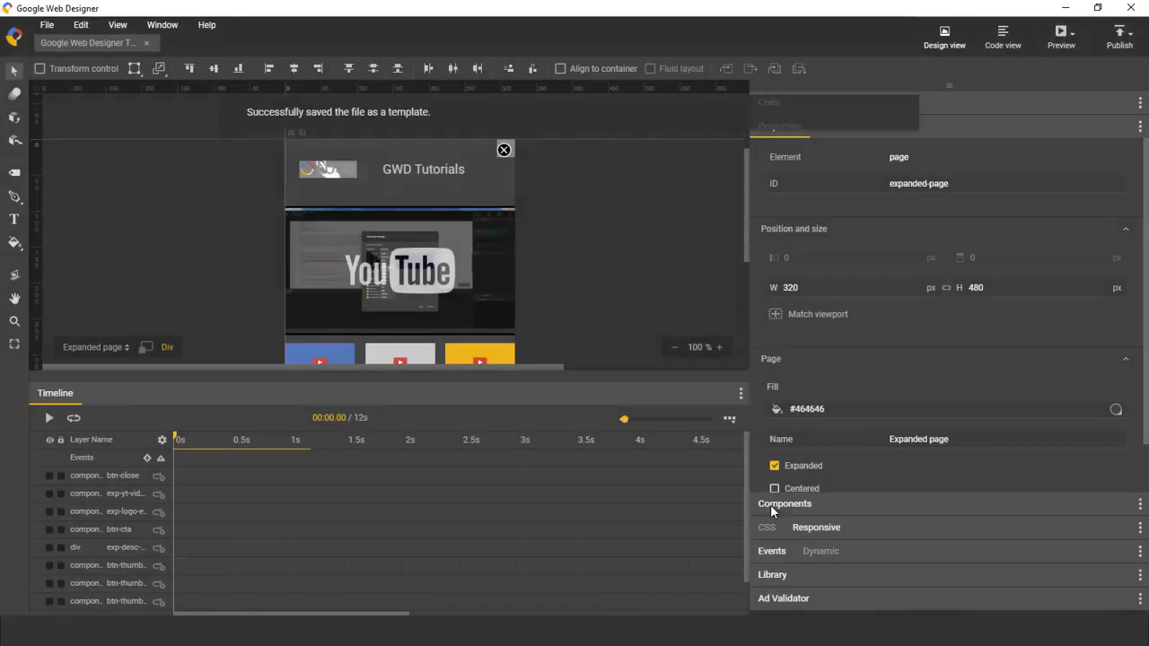
pyautogui.click(46, 24)
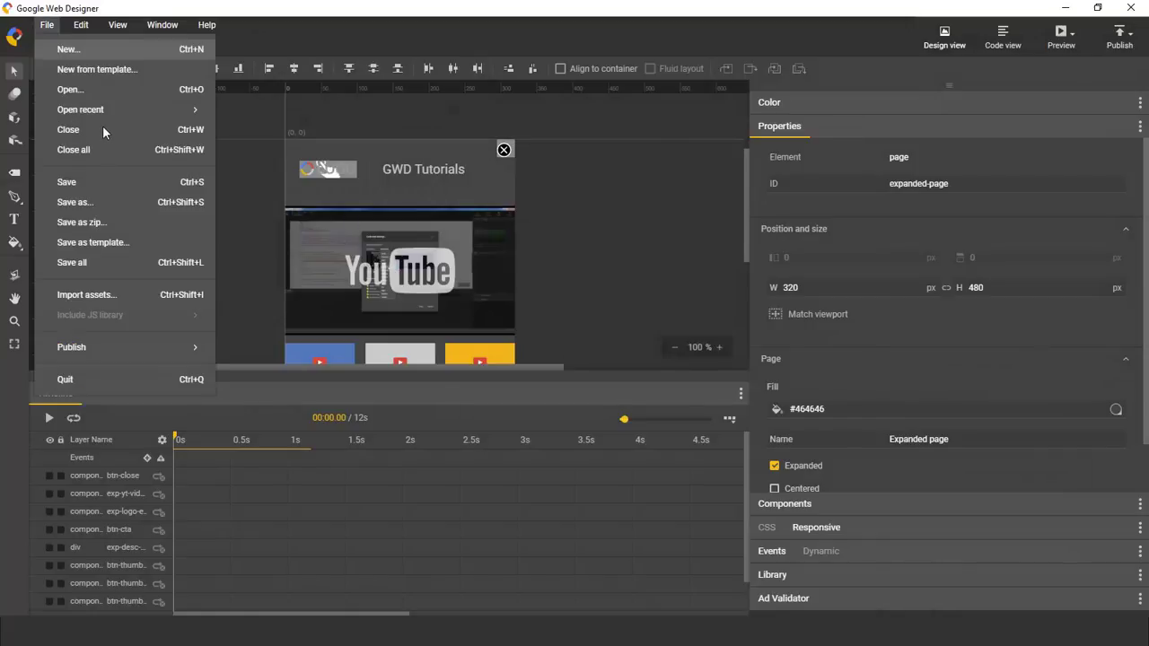
pyautogui.click(96, 71)
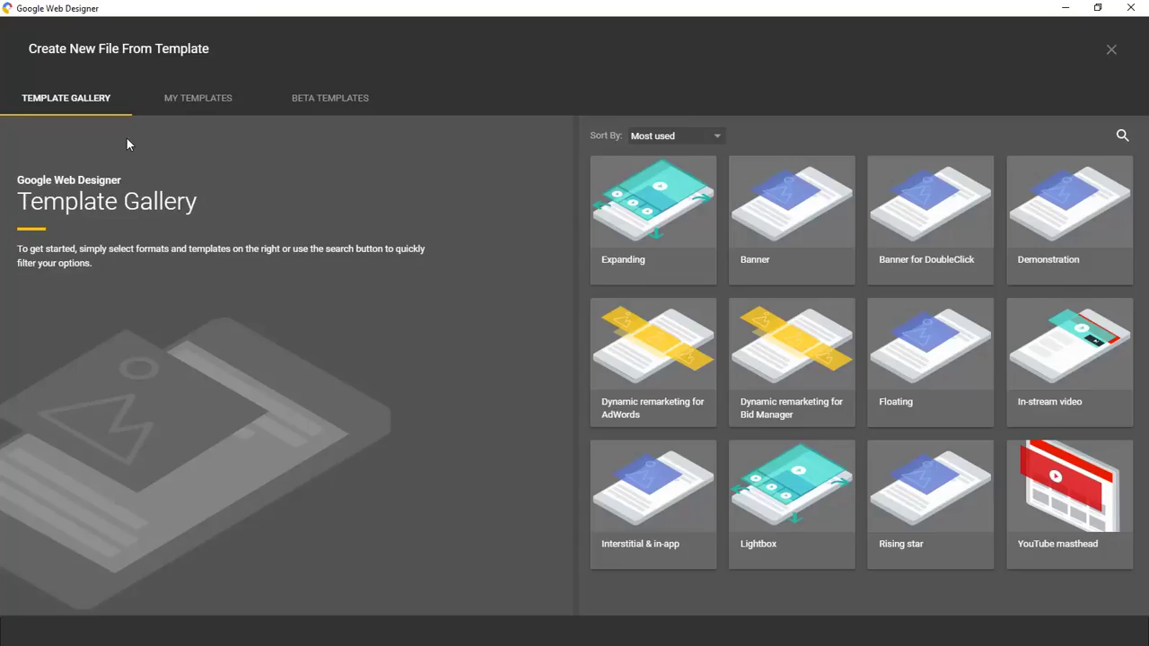
pyautogui.click(200, 101)
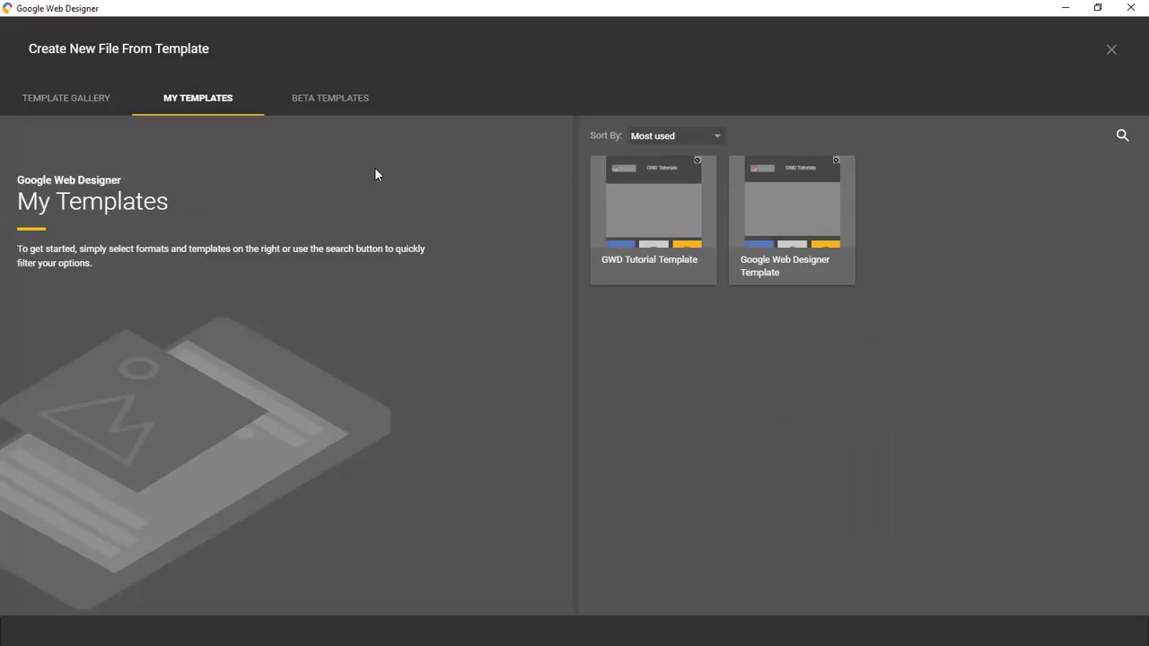
pyautogui.click(661, 227)
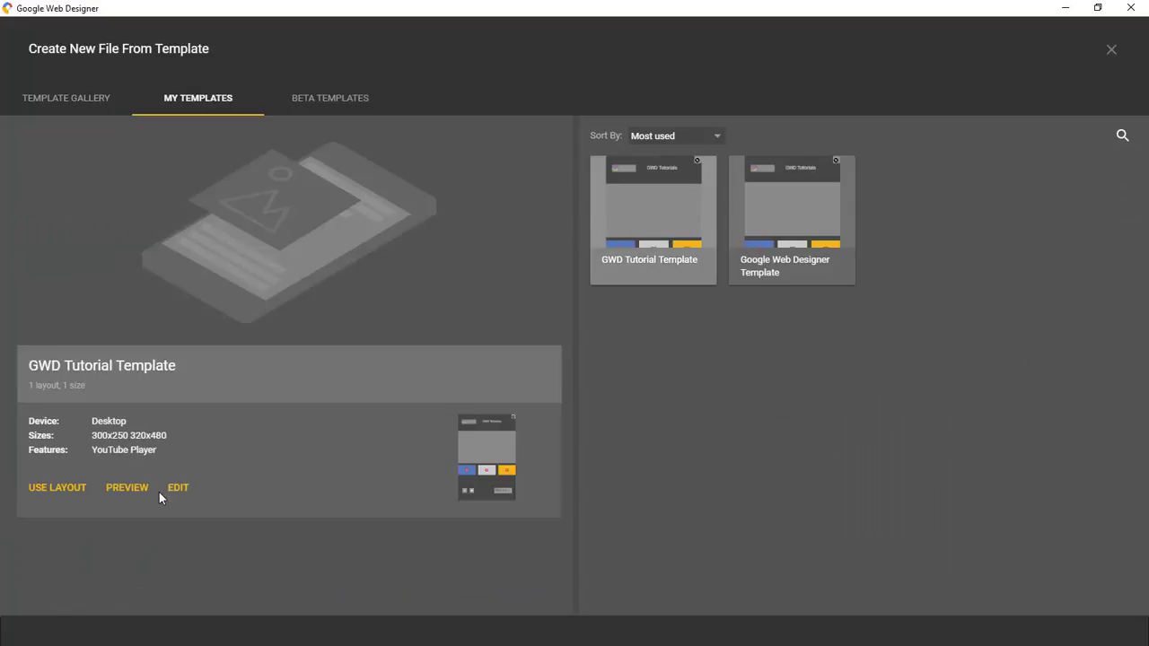